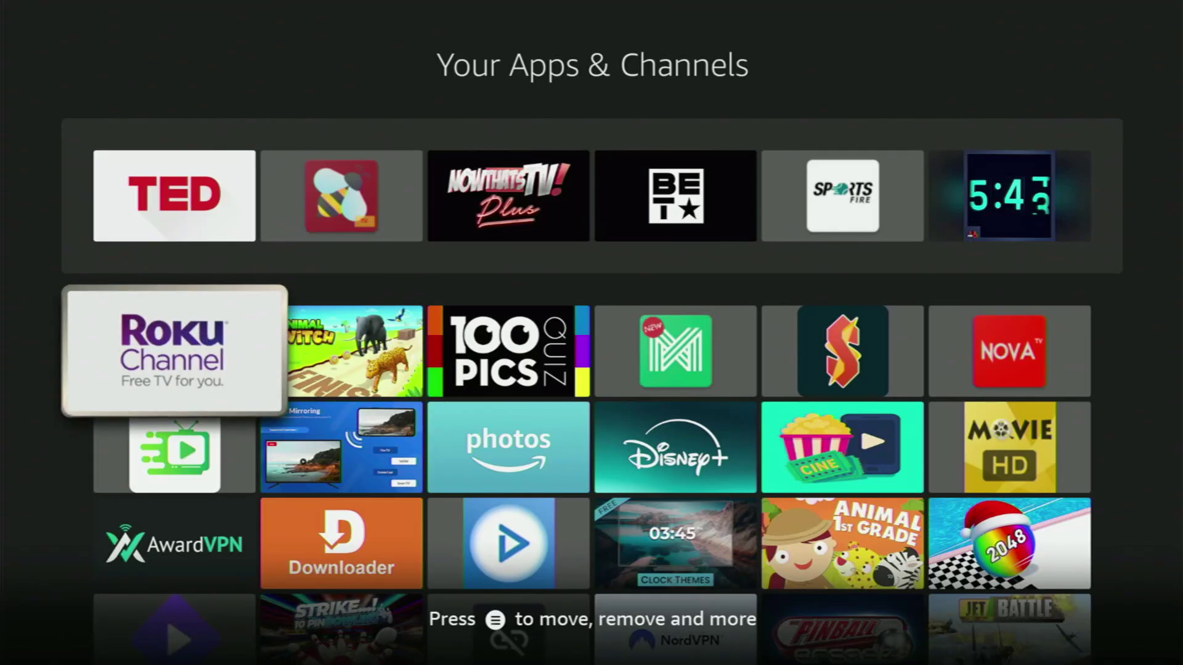
Browse down the Your Apps & Channels grid toward Downloader
key(Down)
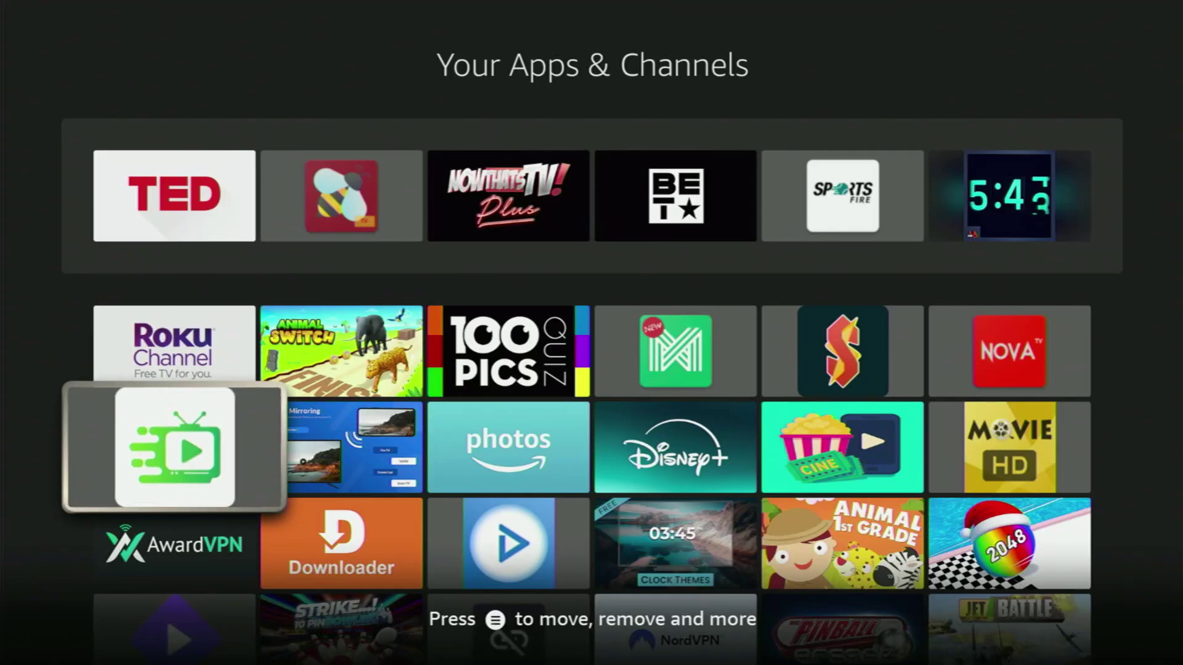
key(Right)
key(Down)
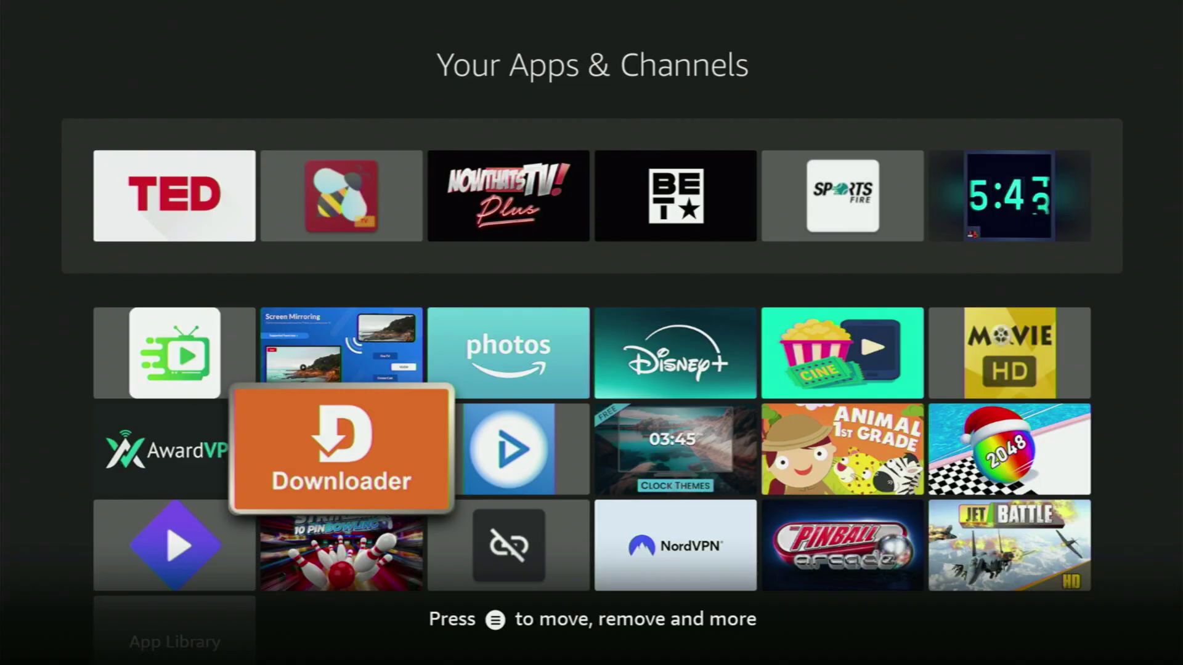
key(Down)
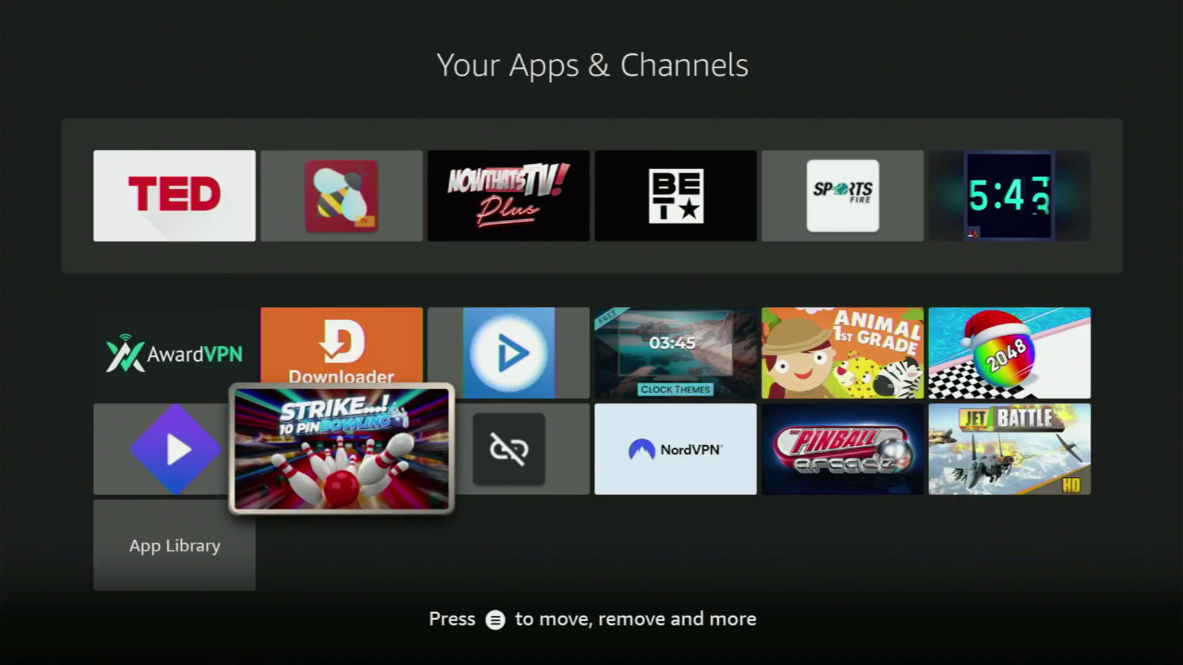
Return to the Home screen and move over to the Find search page
key(Home)
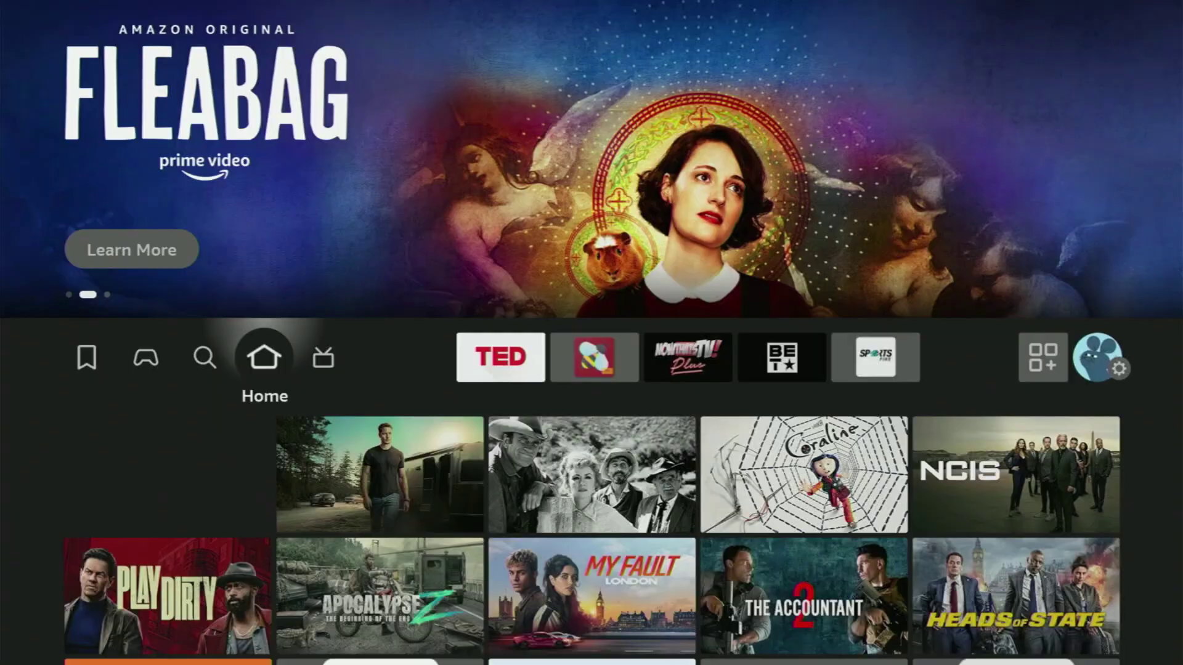
key(Left)
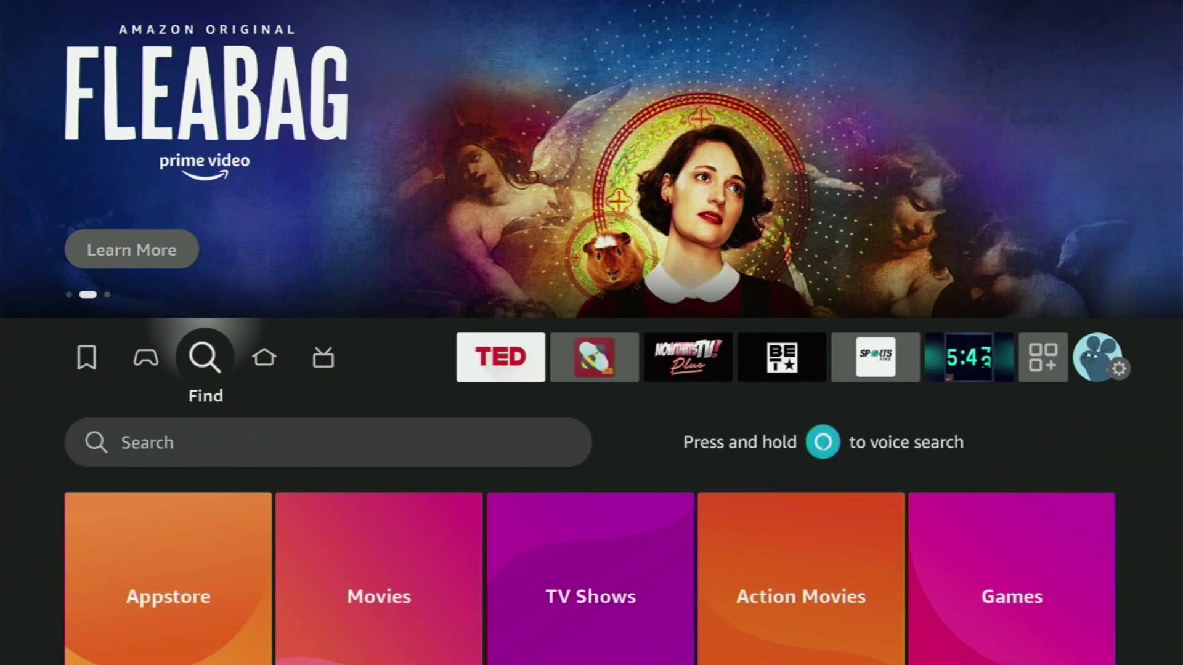
key(Right)
key(Right)
key(Right)
key(Right)
key(Right)
key(Right)
key(Right)
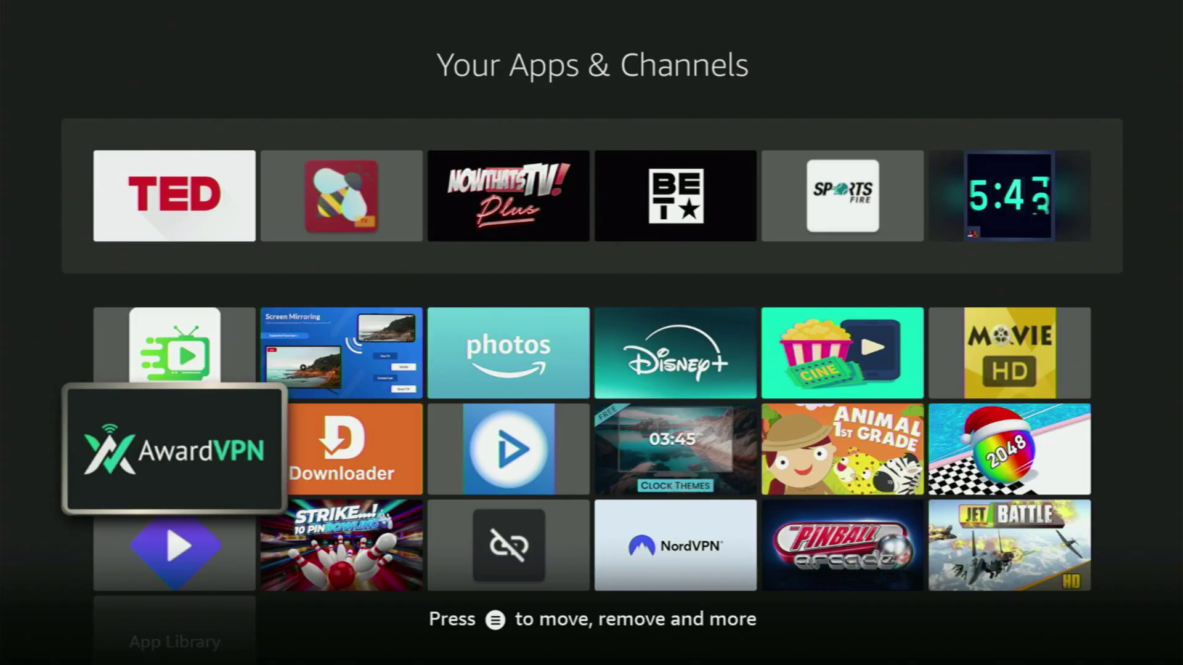
key(Right)
key(Right)
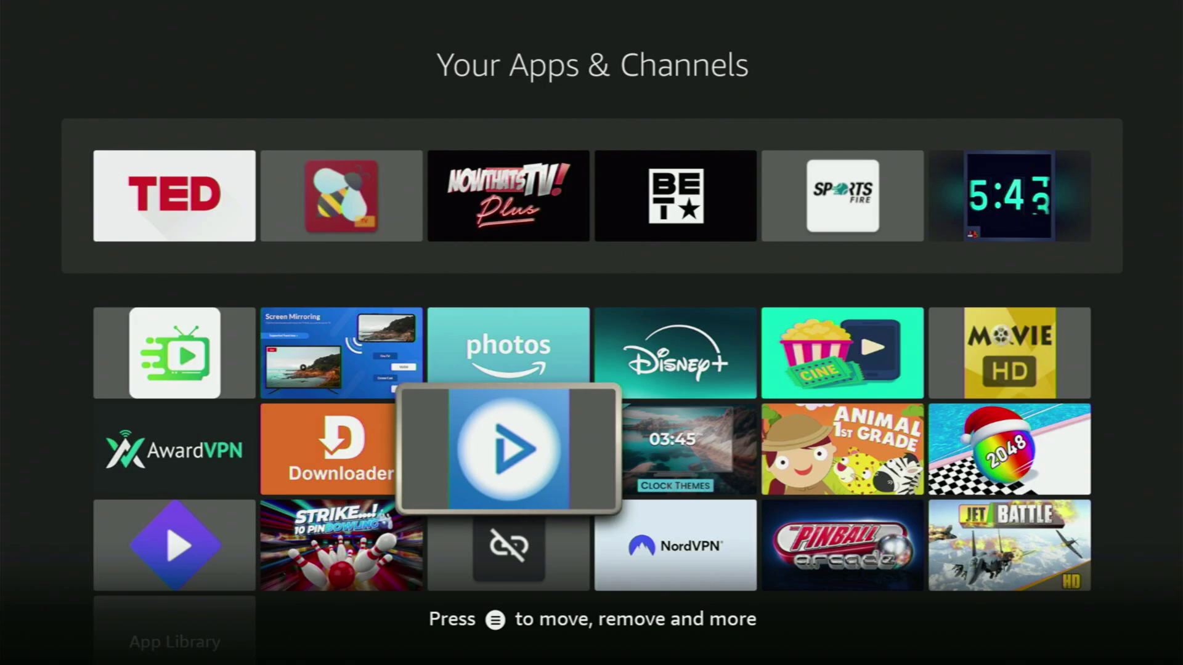
key(Escape)
Search for 'downloader' from the Find page's search bar
key(Left)
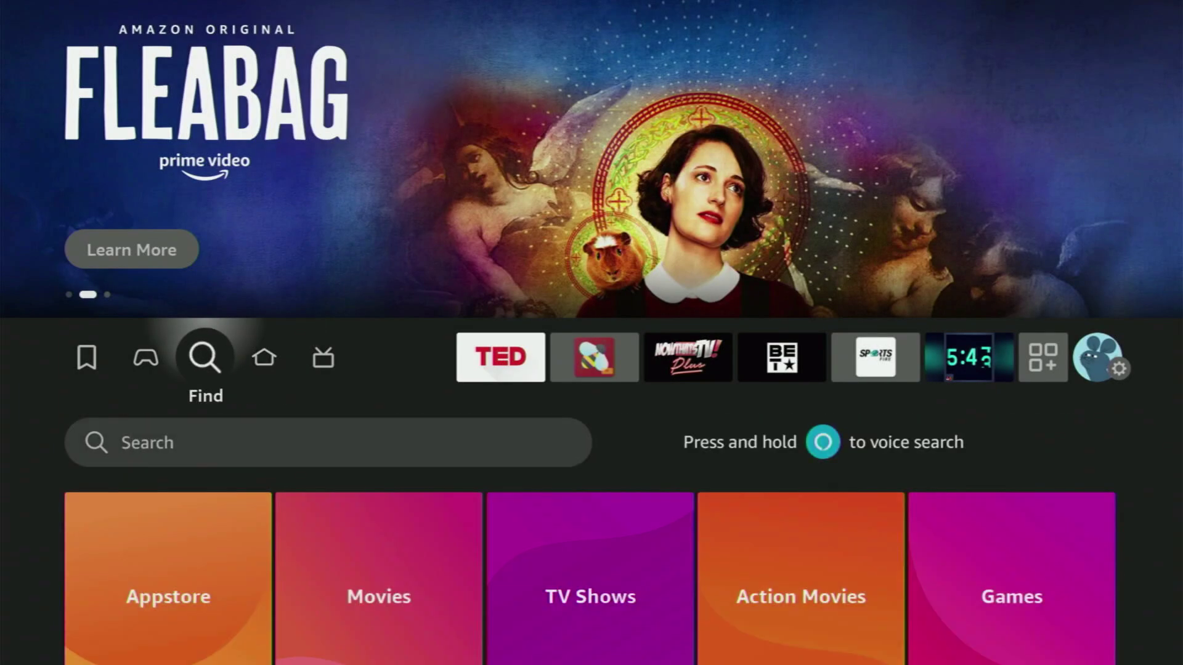
key(Return)
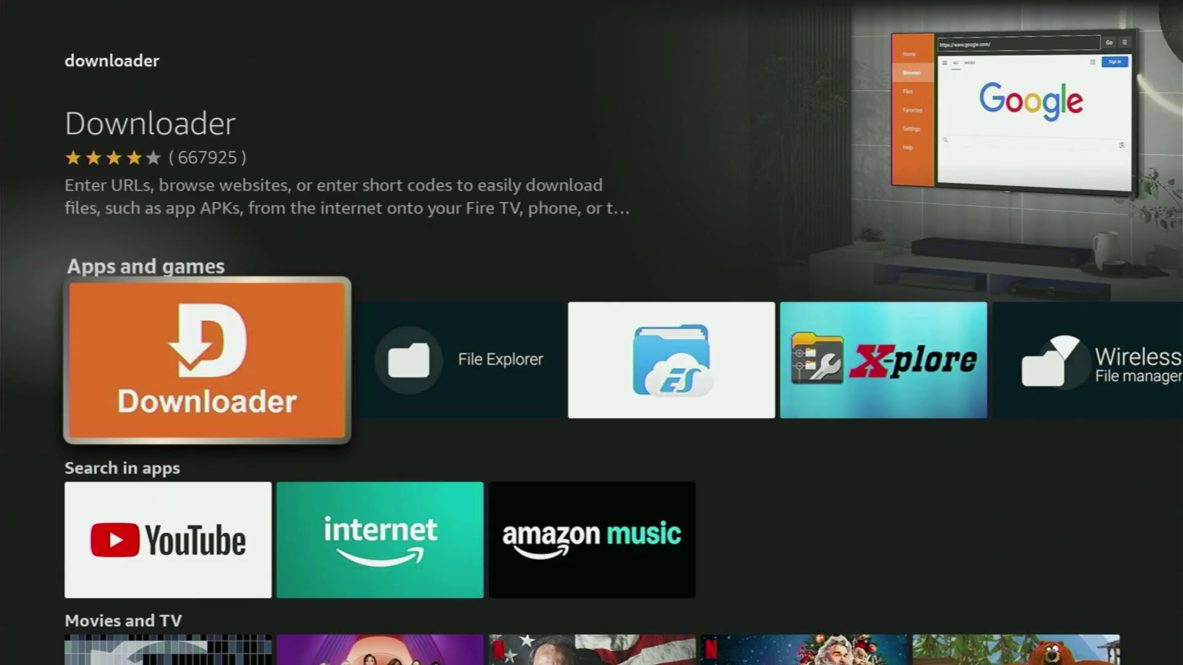
key(Down)
key(Right)
Browse the Movies and TV and Live TV rows of the 'downloader' results
key(Right)
key(Down)
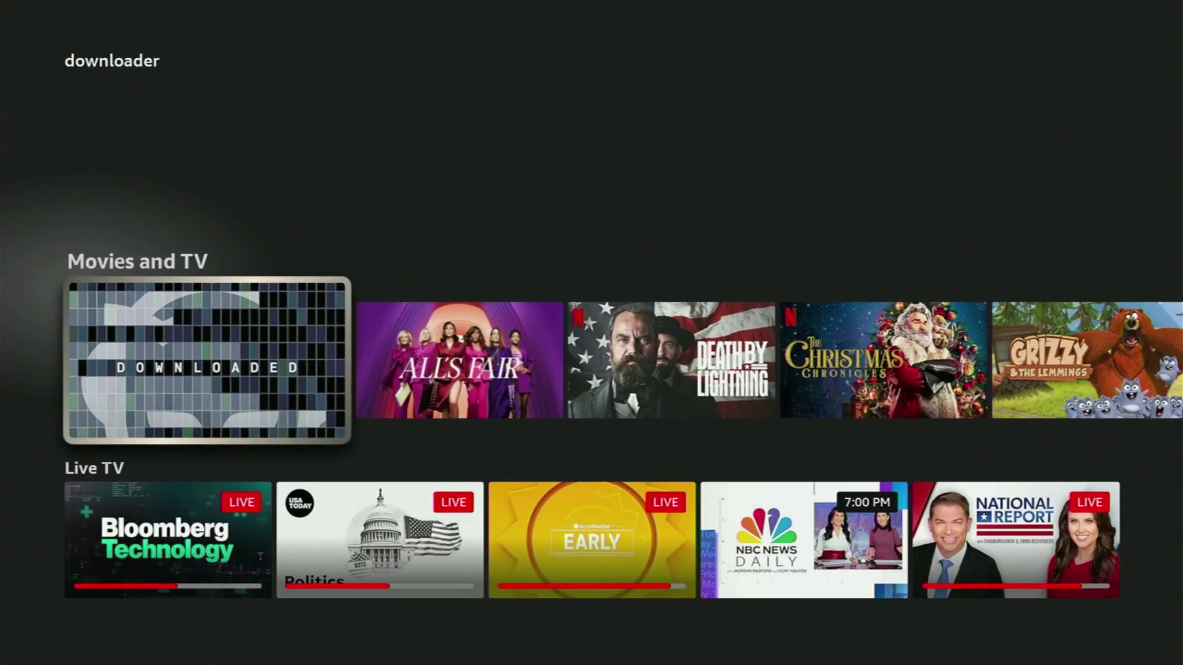
key(Right)
key(Right)
key(Right)
key(Right)
key(Right)
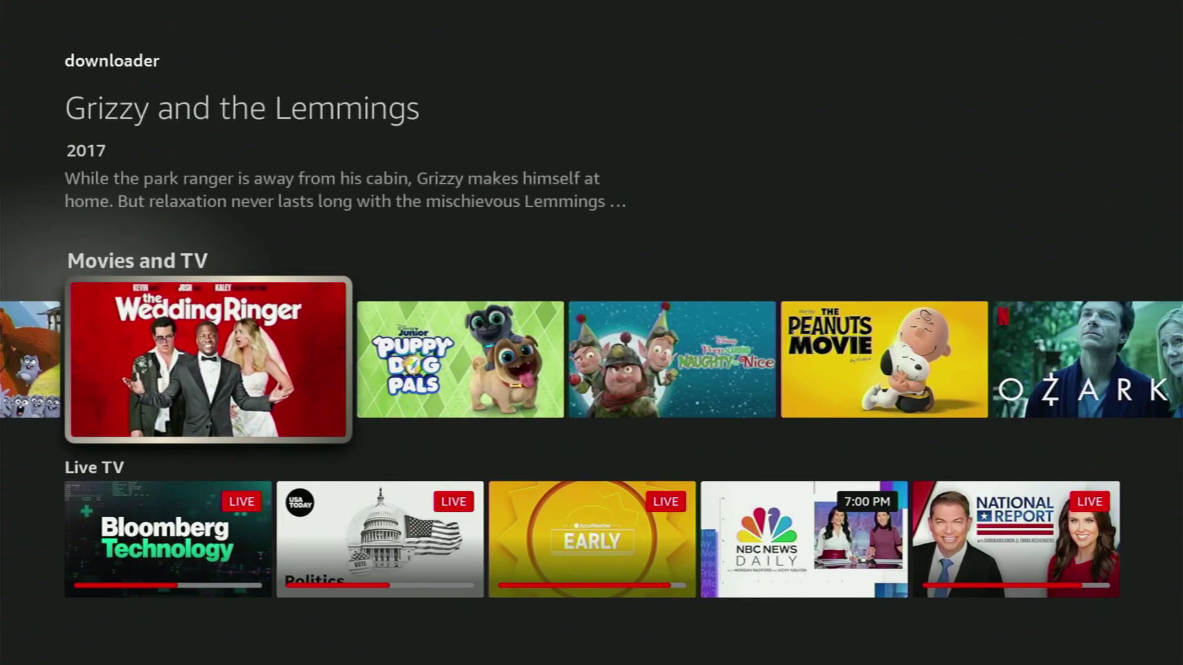
key(Down)
key(Right)
key(Right)
key(Right)
key(Right)
key(Right)
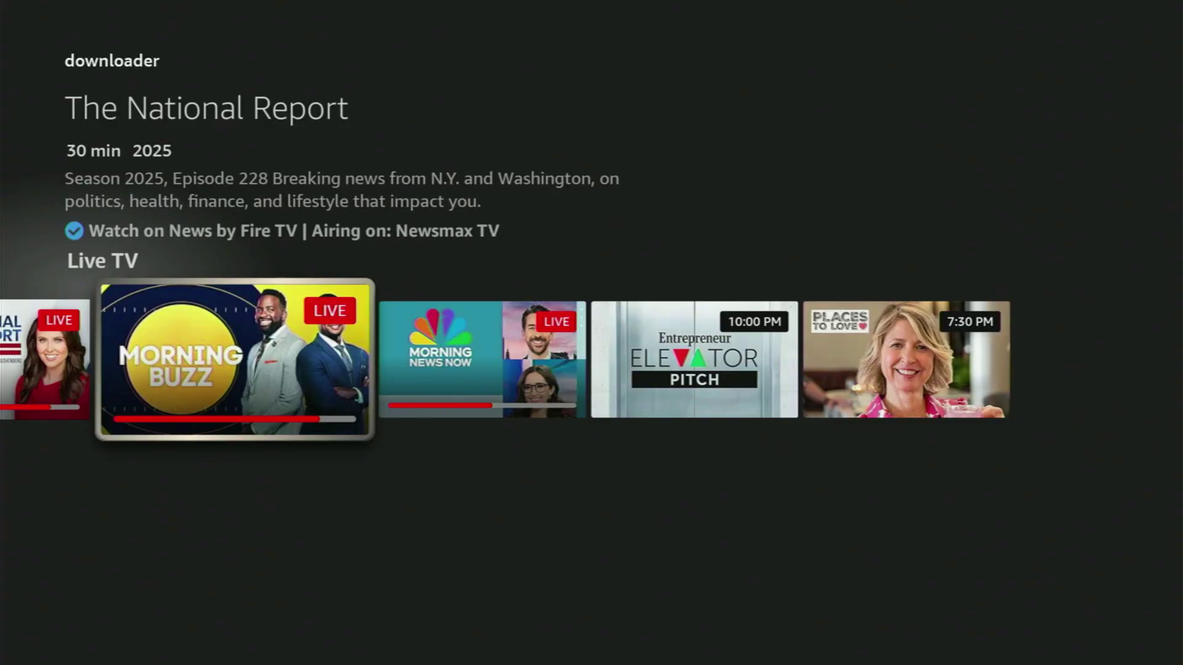
key(Right)
key(Right)
Go Home and open My Fire TV from the Settings grid
key(Home)
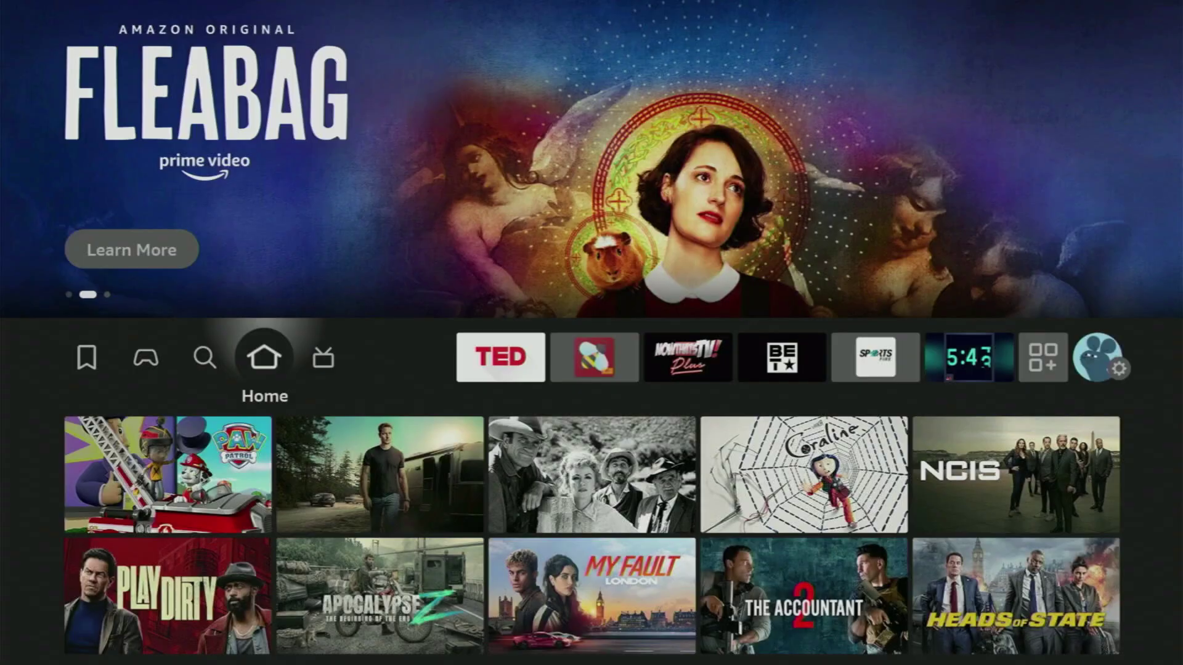
key(Right)
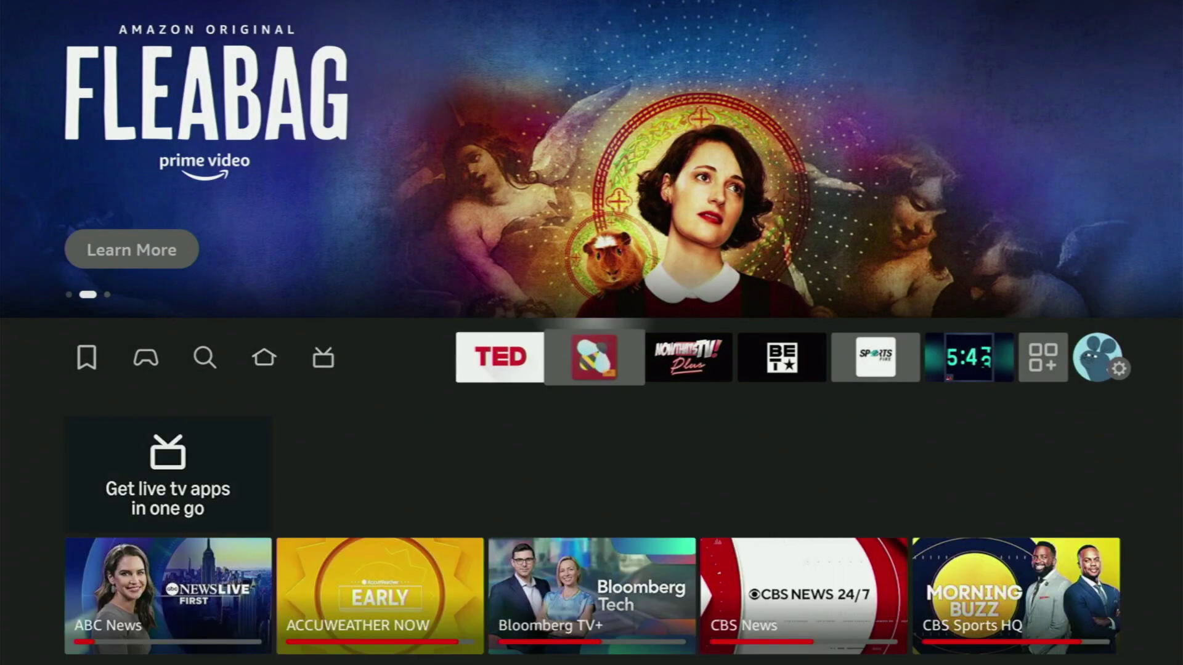
key(Right)
key(Right)
key(Right)
key(Right)
key(Right)
key(Right)
key(Right)
key(Right)
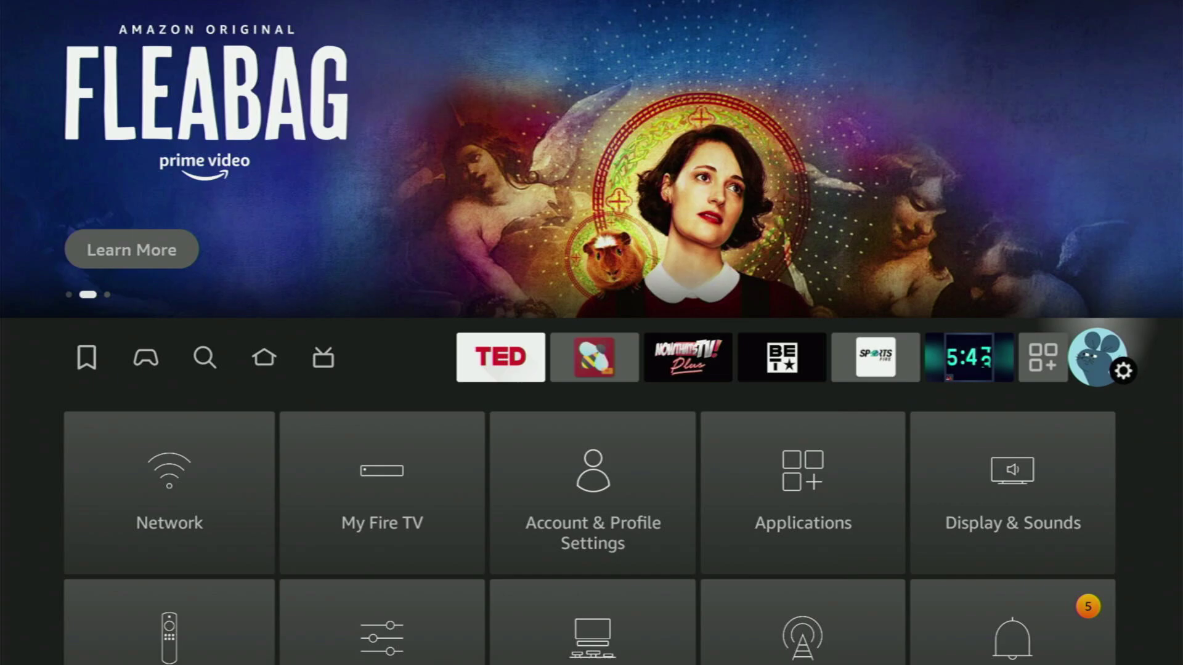
key(Down)
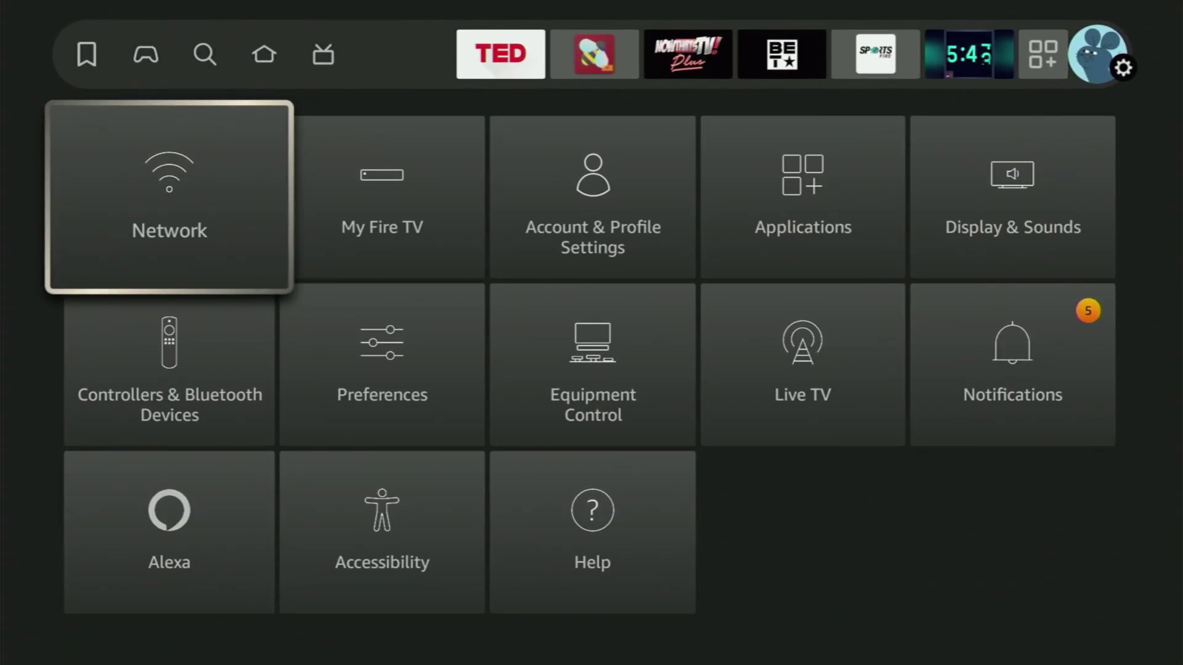
key(Right)
key(Return)
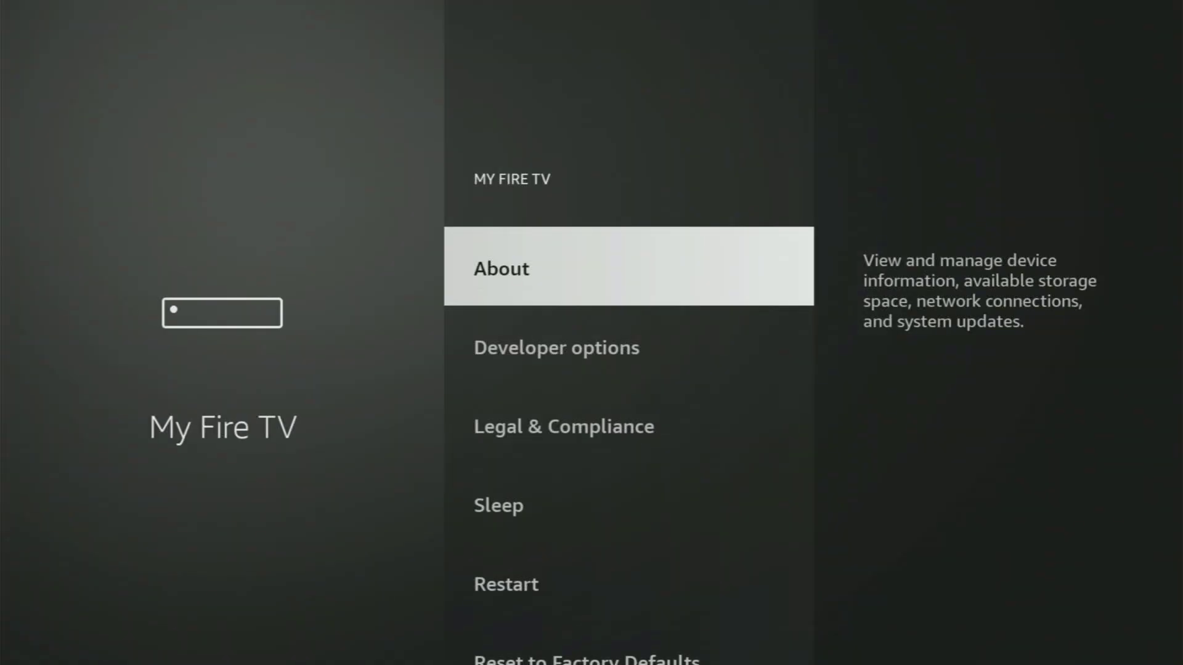
Scroll the My Fire TV list down to Reset to Factory Defaults and back to Developer options
key(Down)
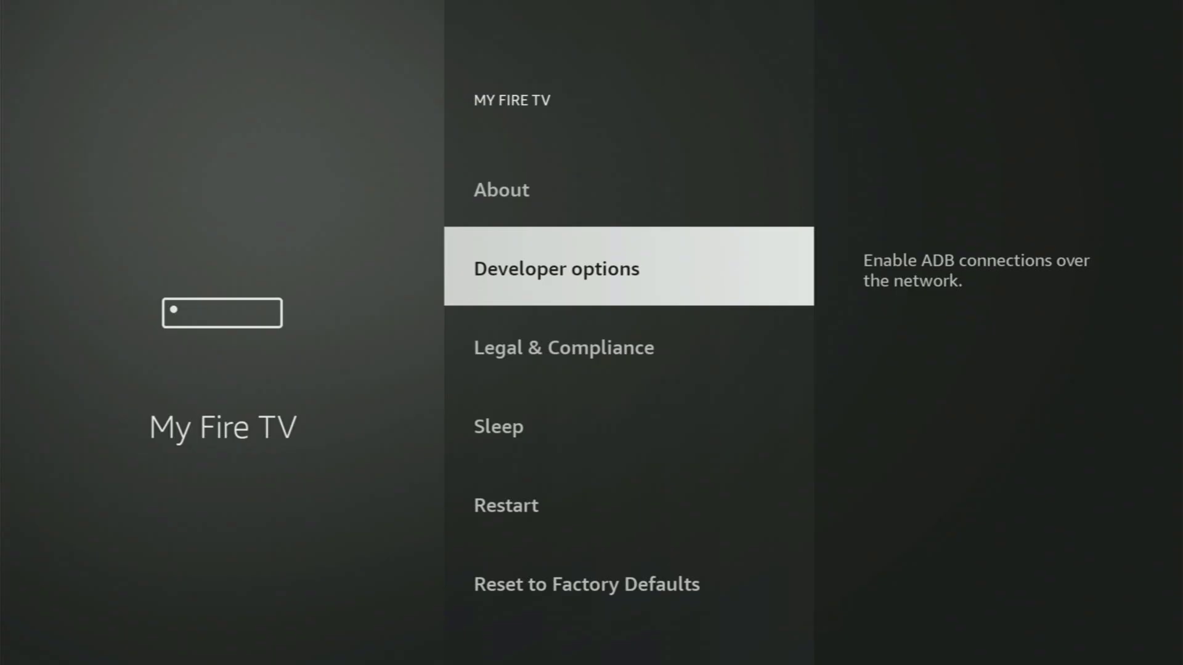
key(Down)
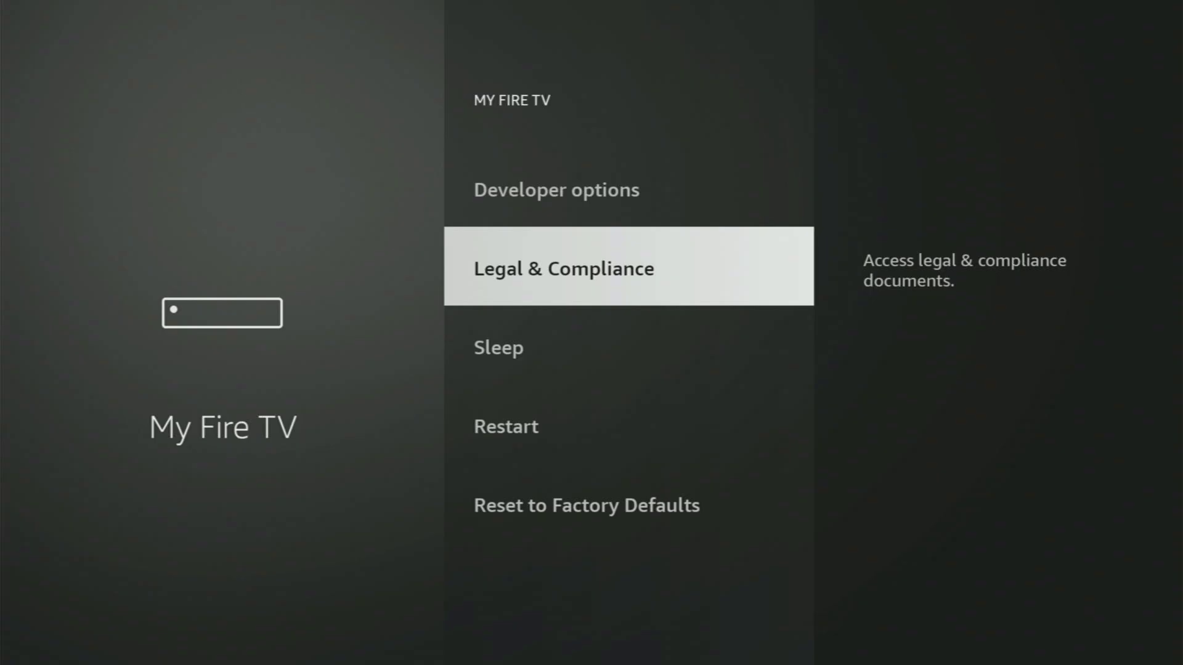
key(Down)
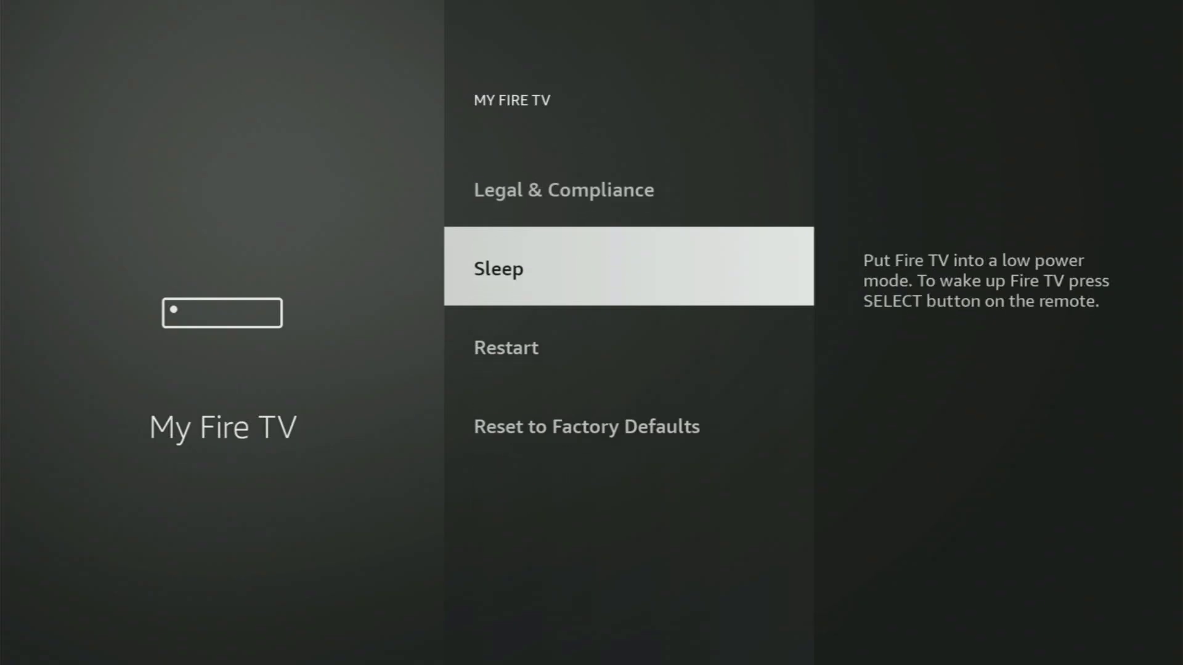
key(Down)
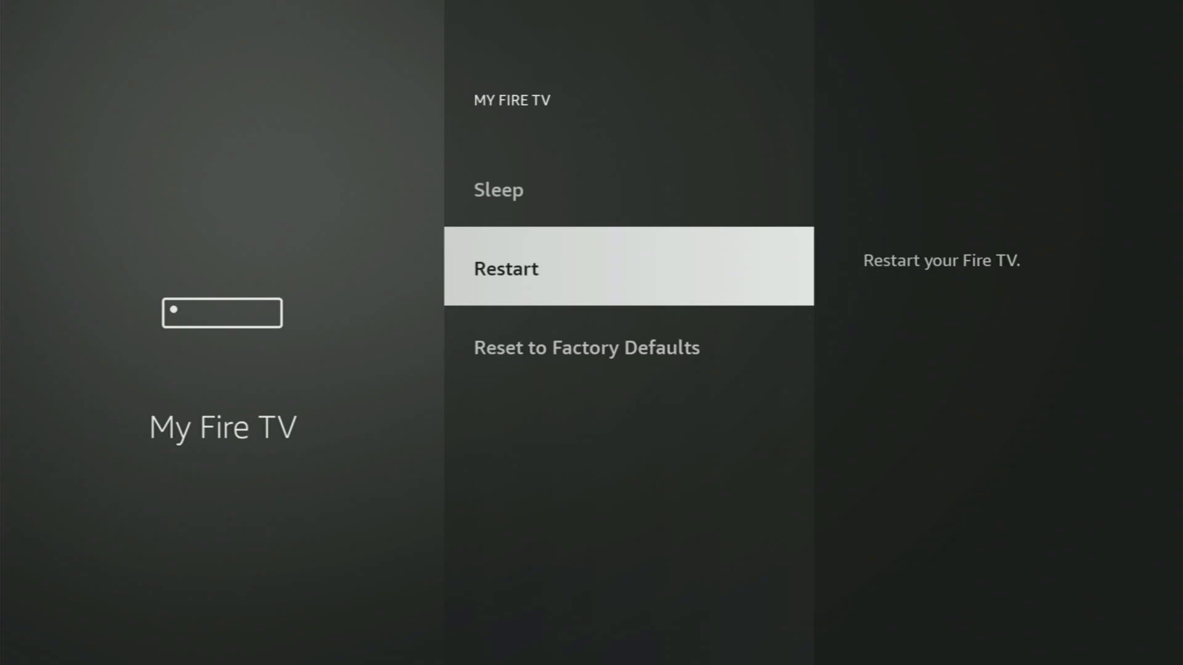
key(Down)
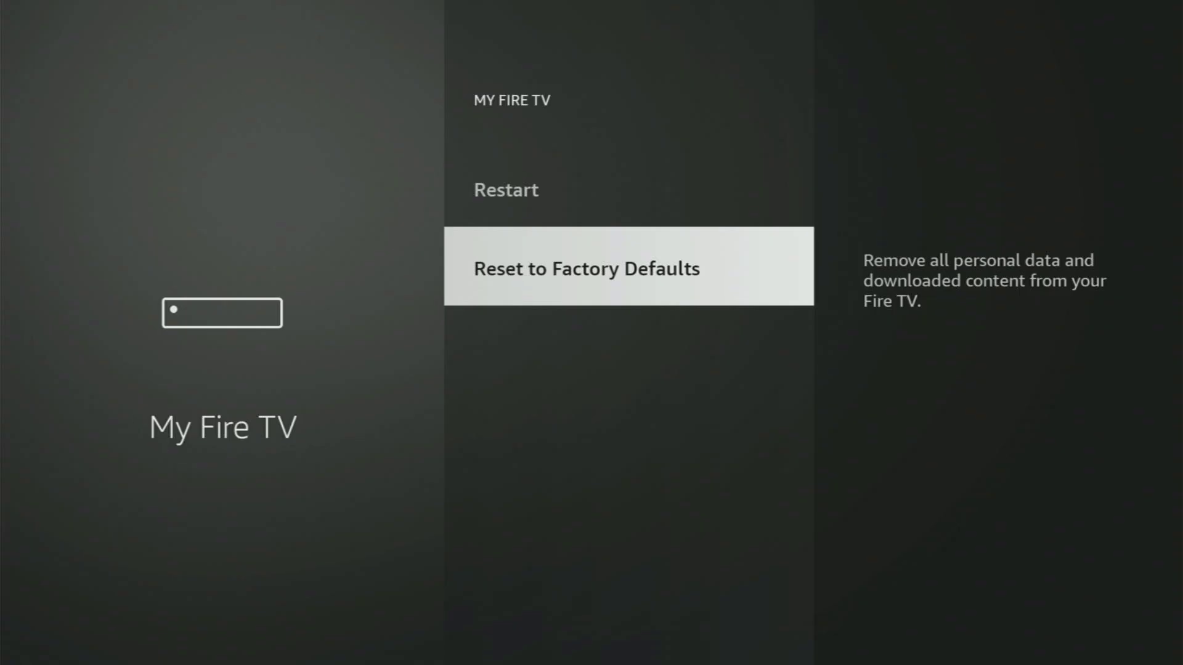
key(Up)
key(Up)
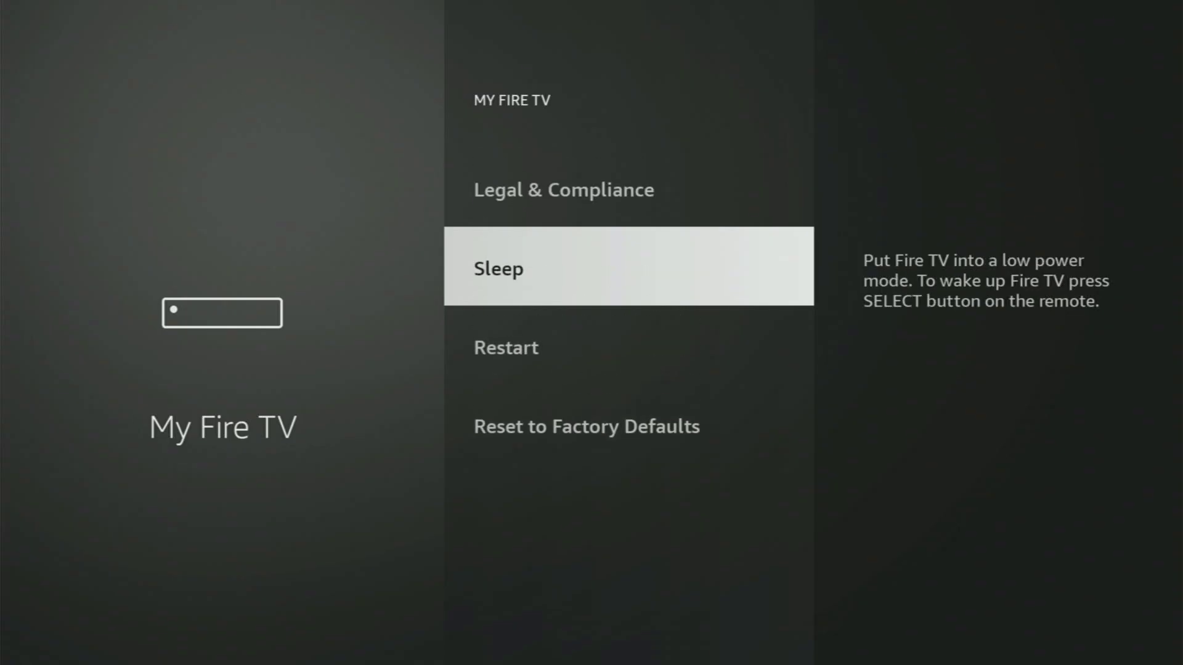
key(Up)
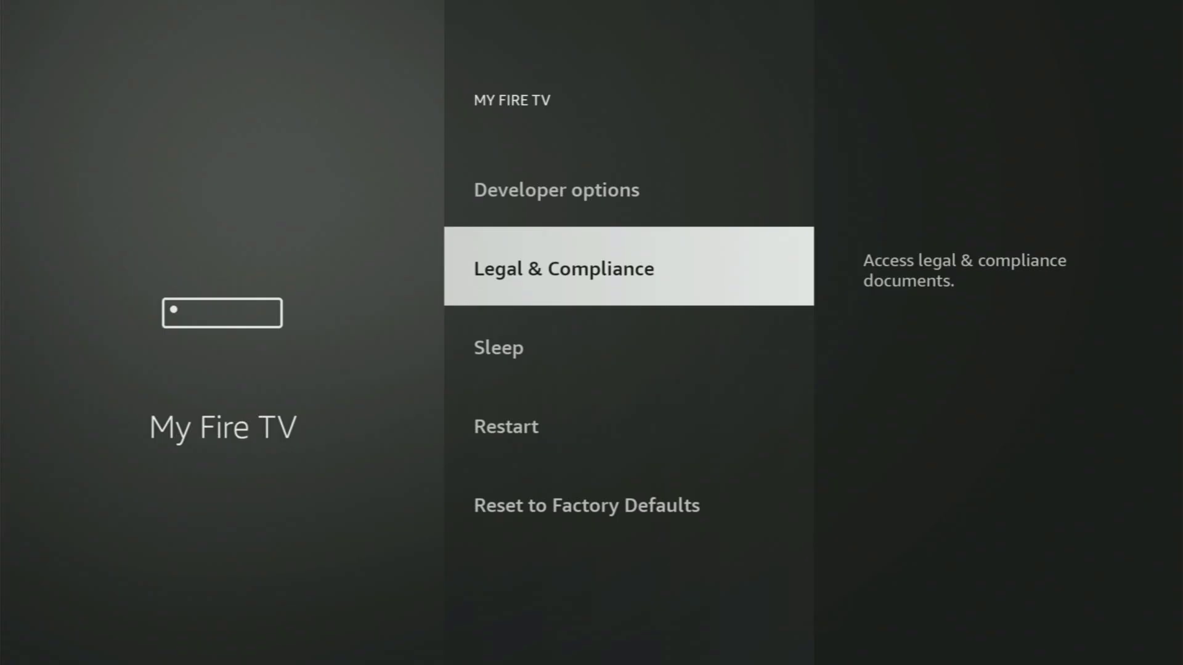
key(Up)
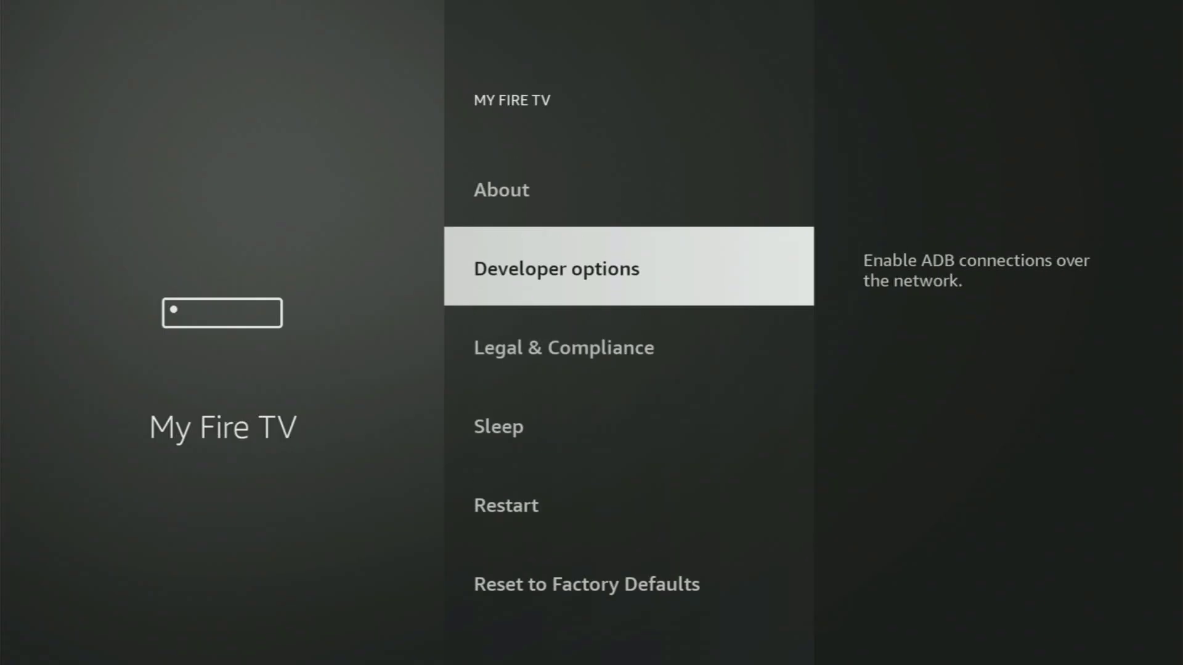
key(Up)
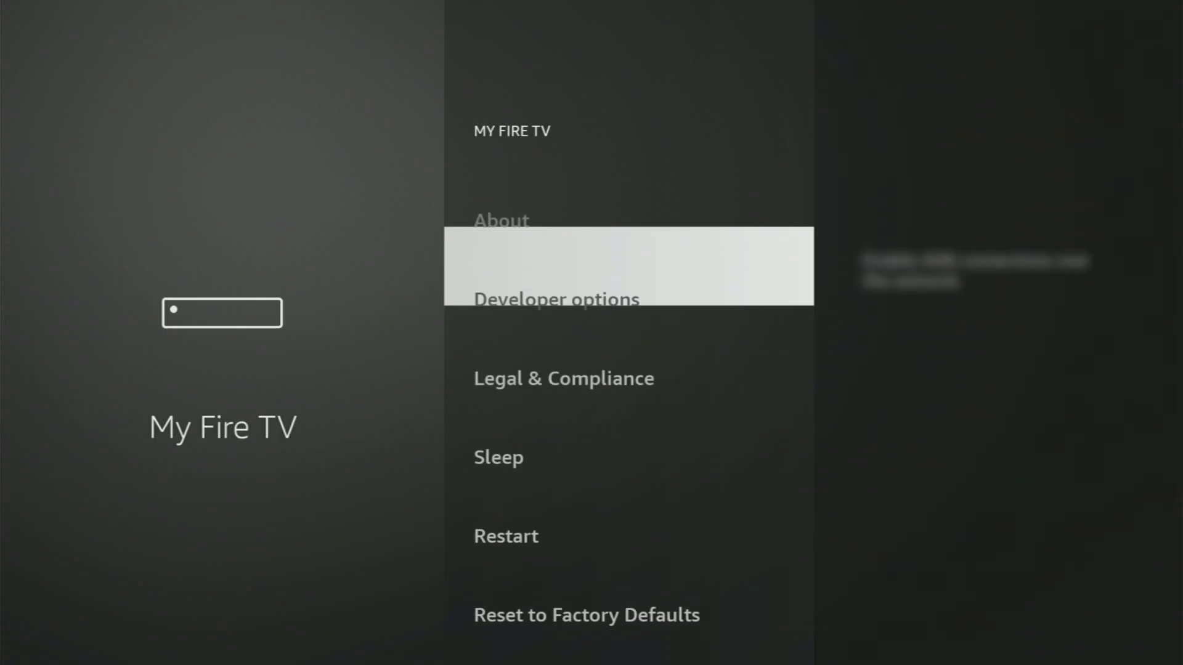
key(Return)
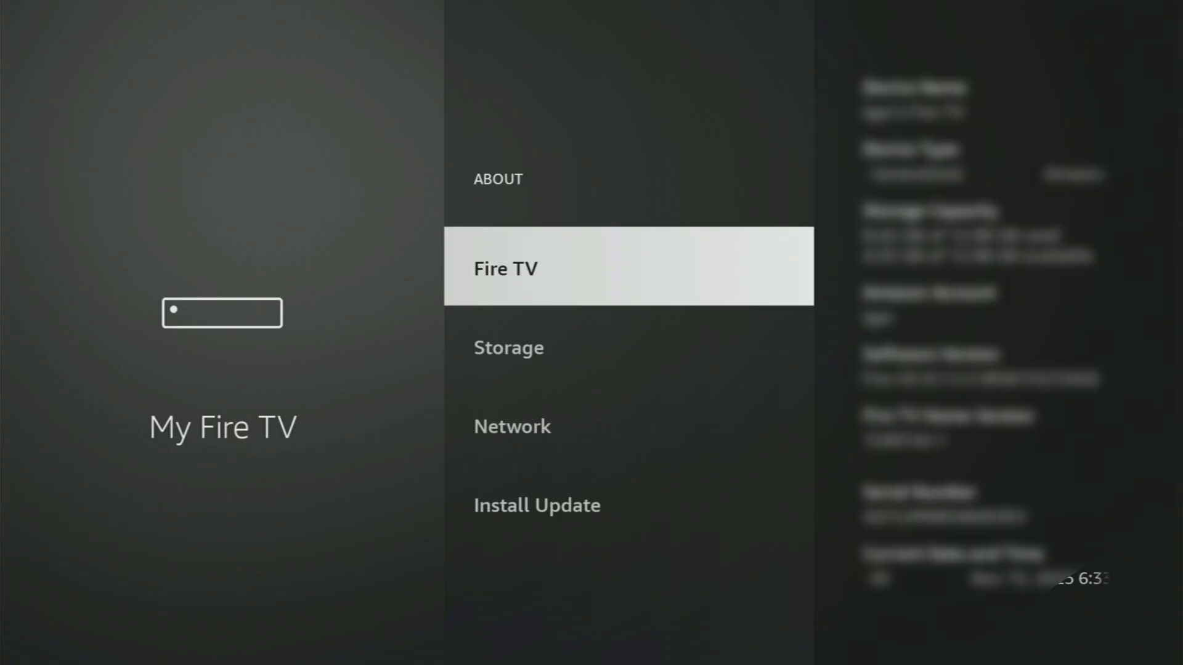
key(Return)
key(Return)
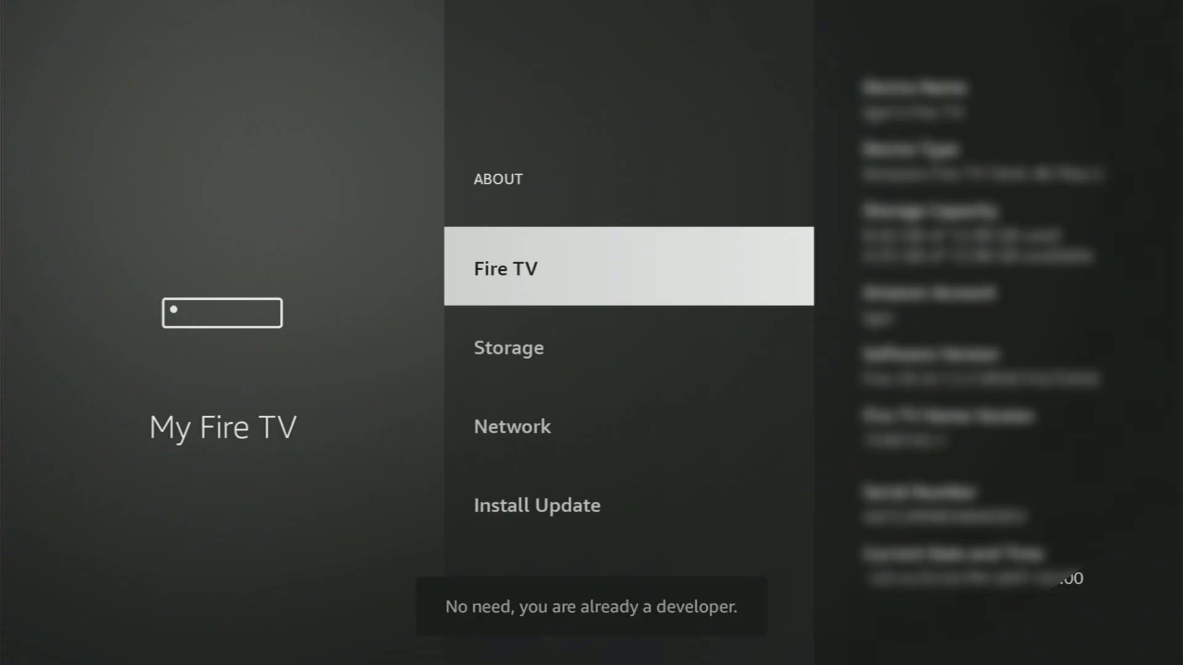
key(Down)
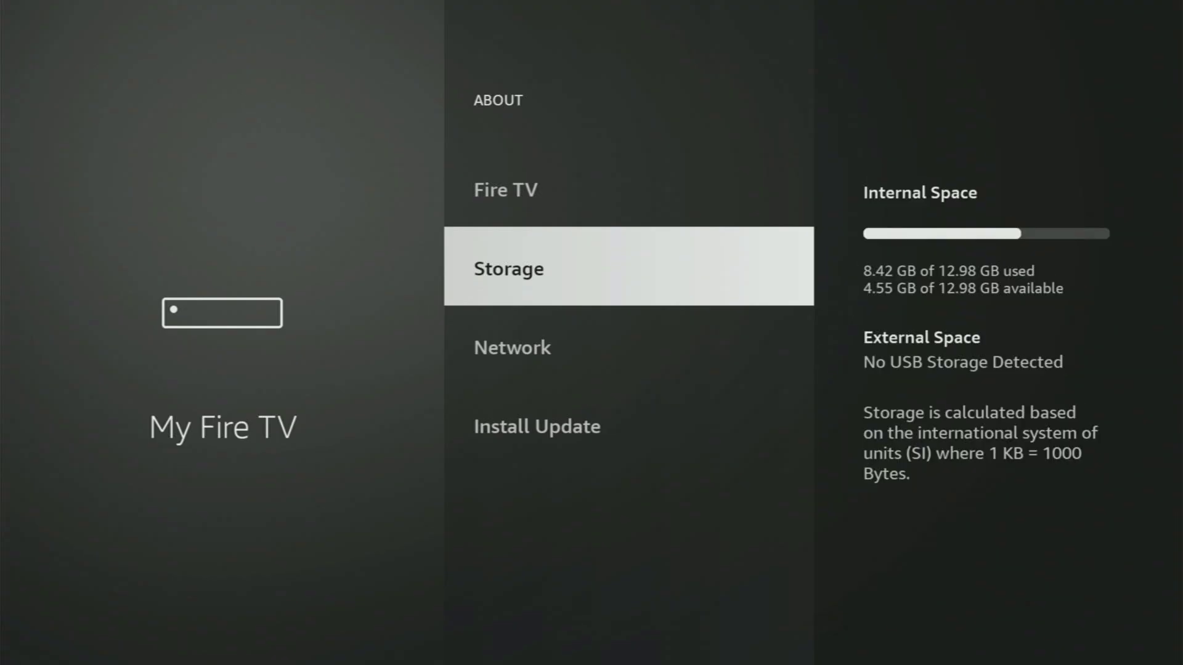
key(Escape)
key(Down)
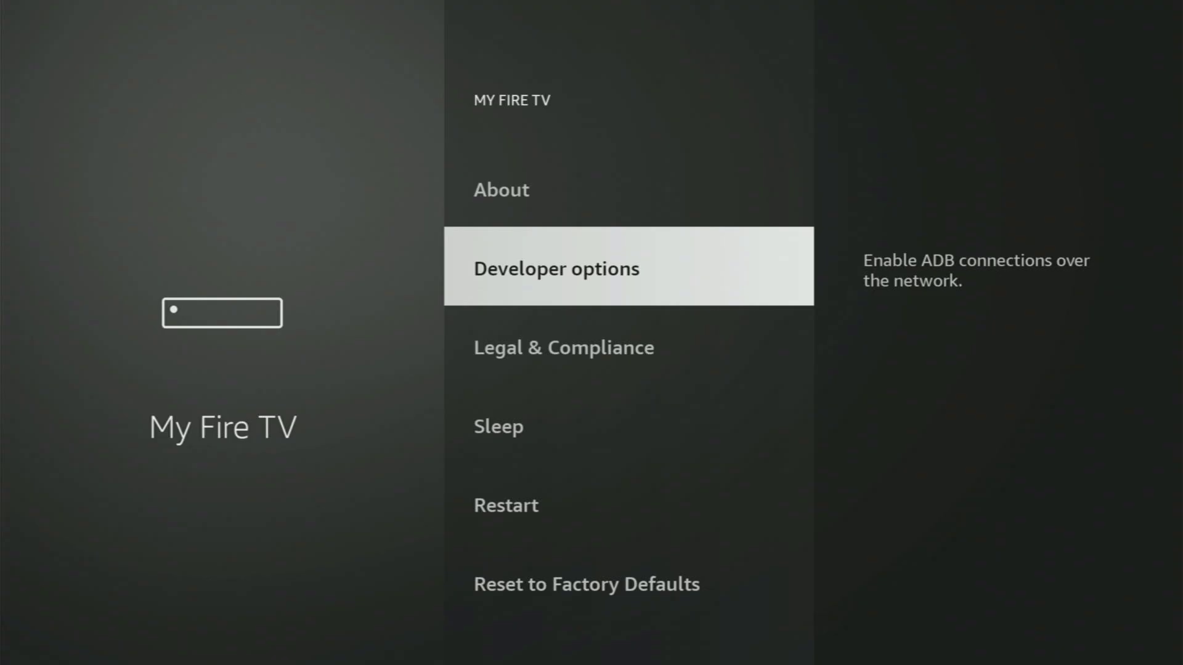
In Developer options > Install unknown apps, leave Downloader set to ON
key(Return)
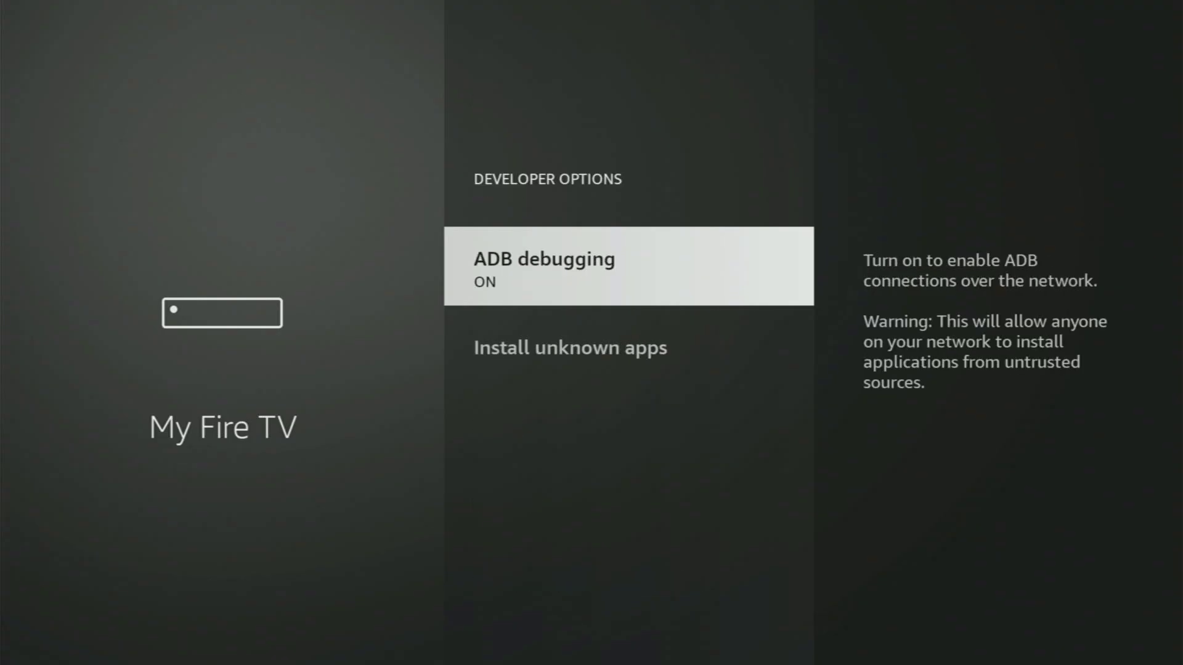
key(Down)
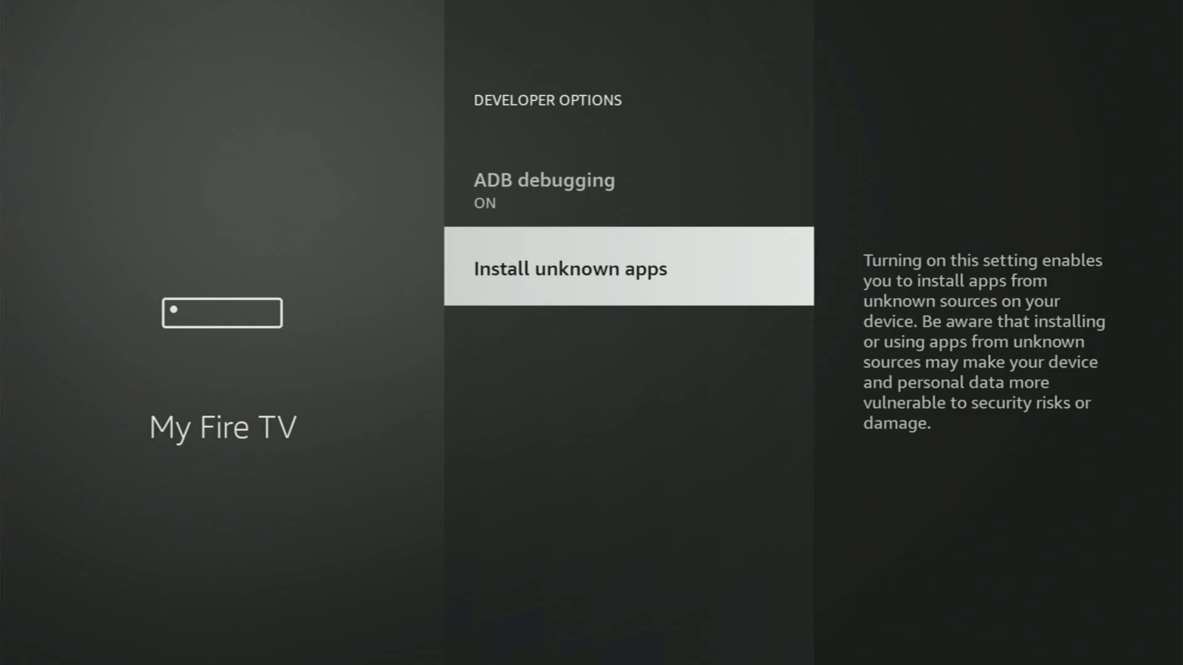
key(Return)
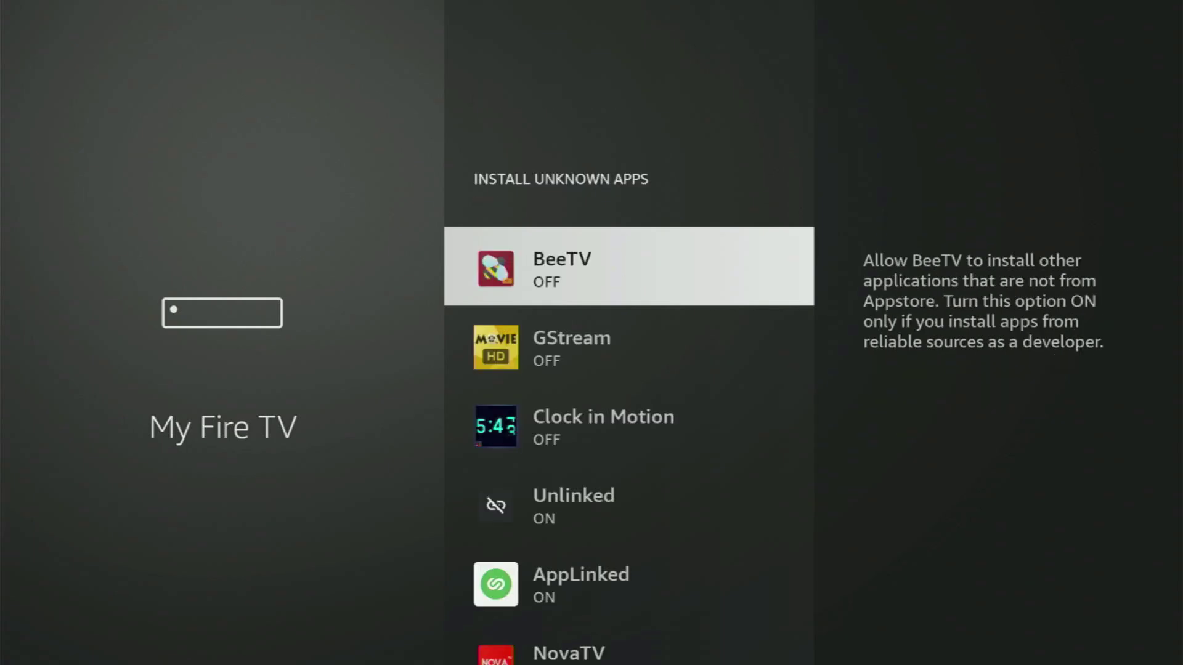
key(Down)
key(Down)
key(Down)
key(Down)
key(Down)
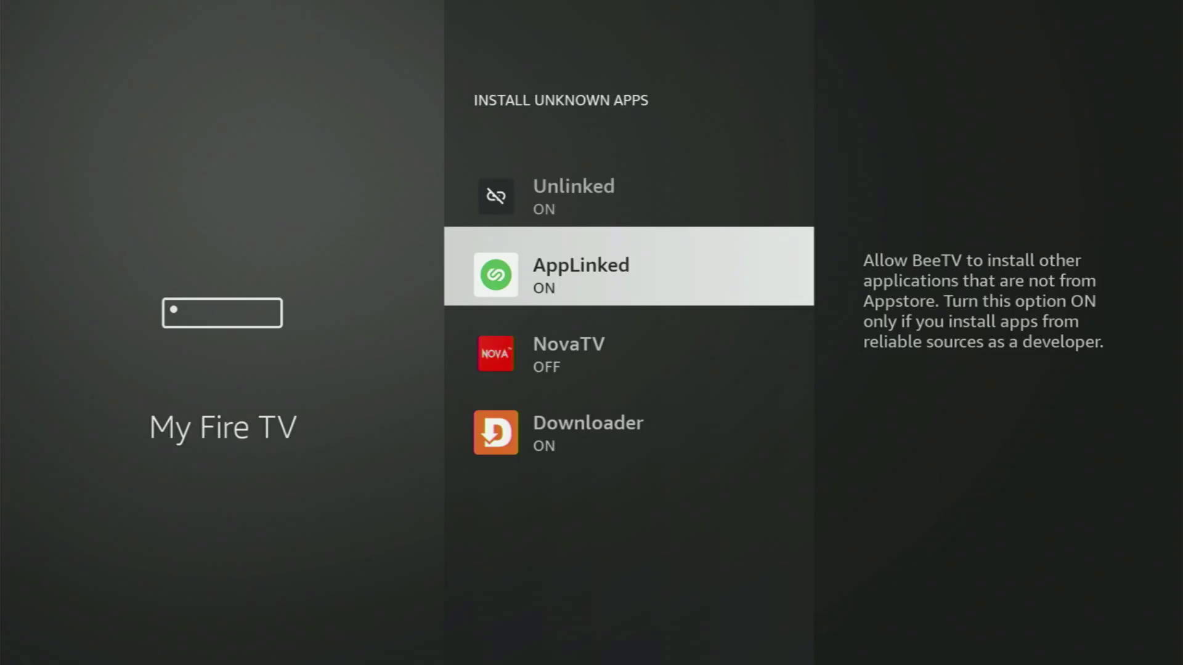
key(Return)
key(Return)
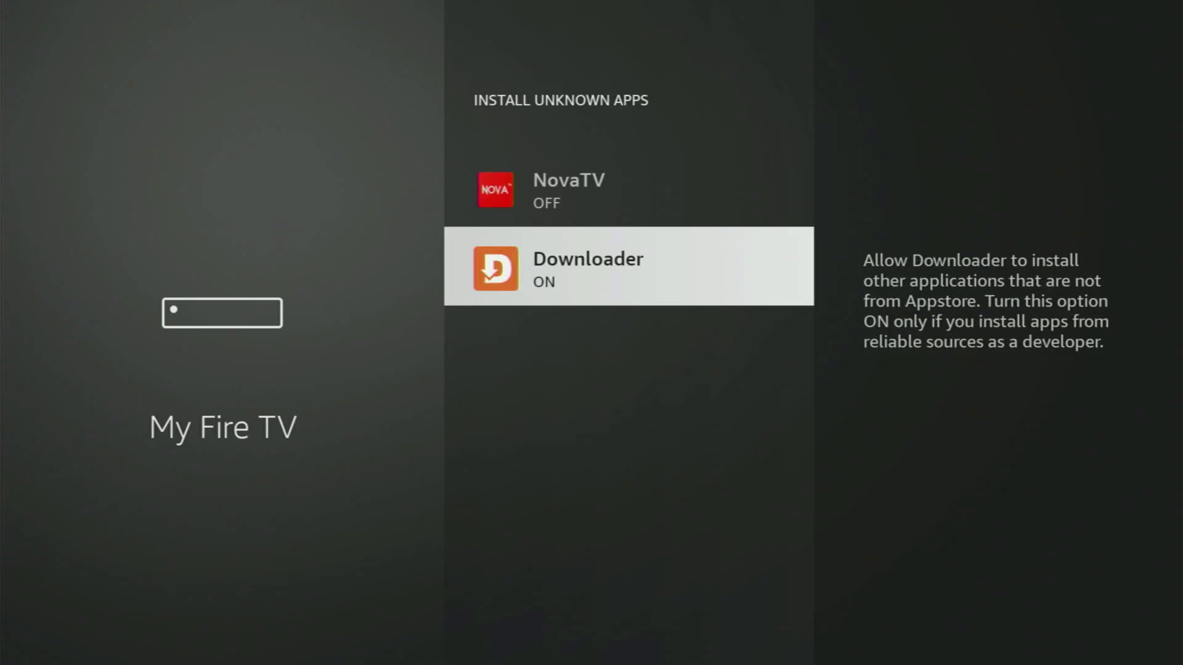
Browse the other listed apps: NovaTV, AppLinked, Clock in Motion and Unlinked
key(Up)
key(Up)
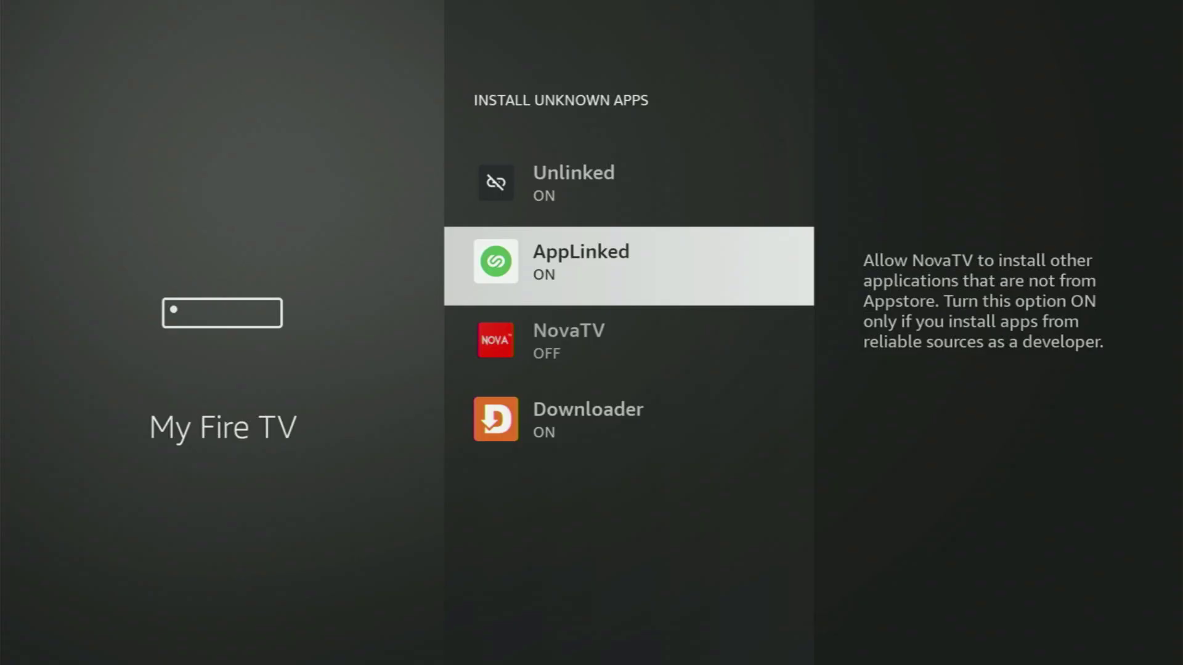
key(Up)
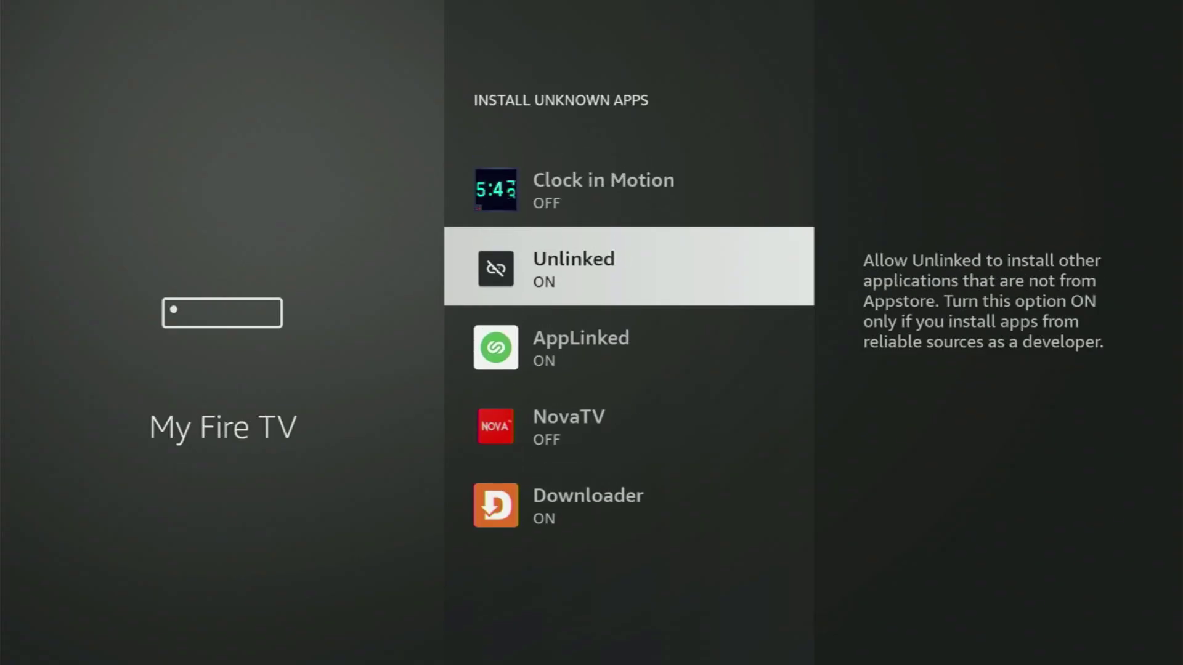
key(Up)
key(Up)
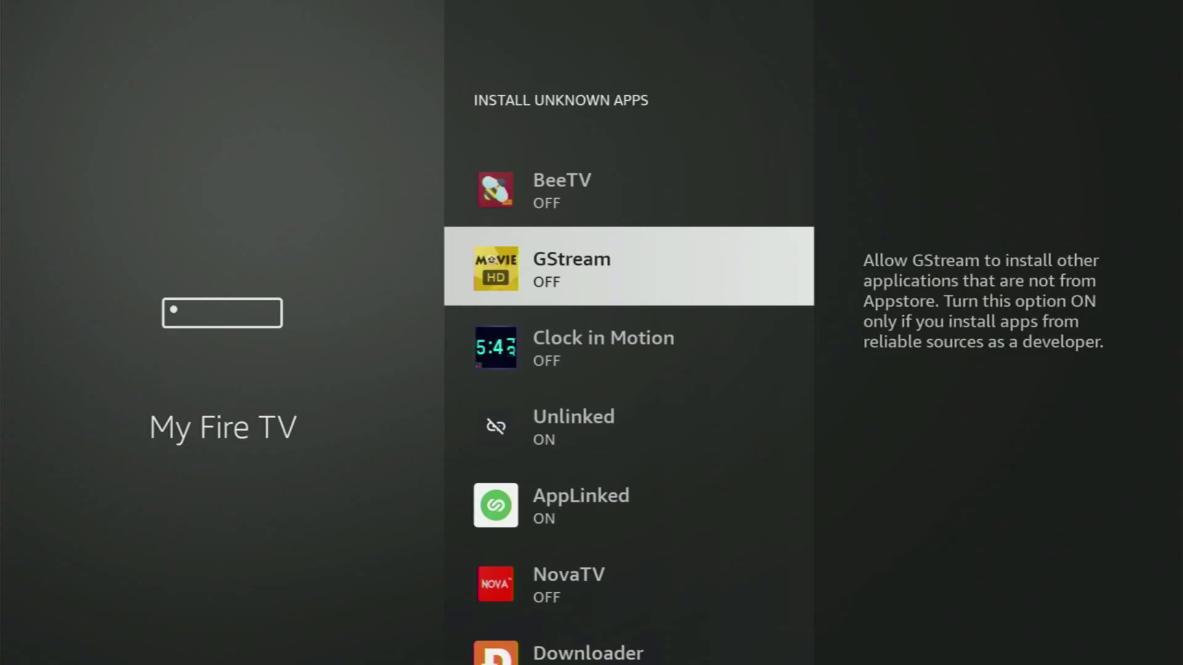
key(Down)
key(Down)
key(Down)
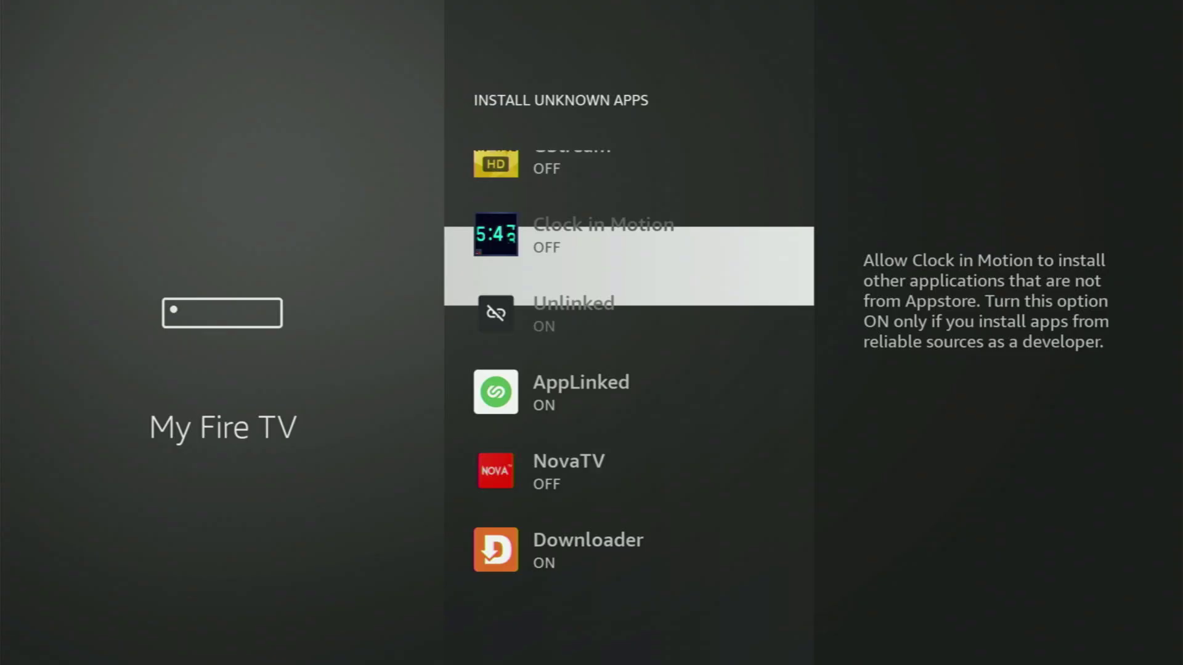
key(Down)
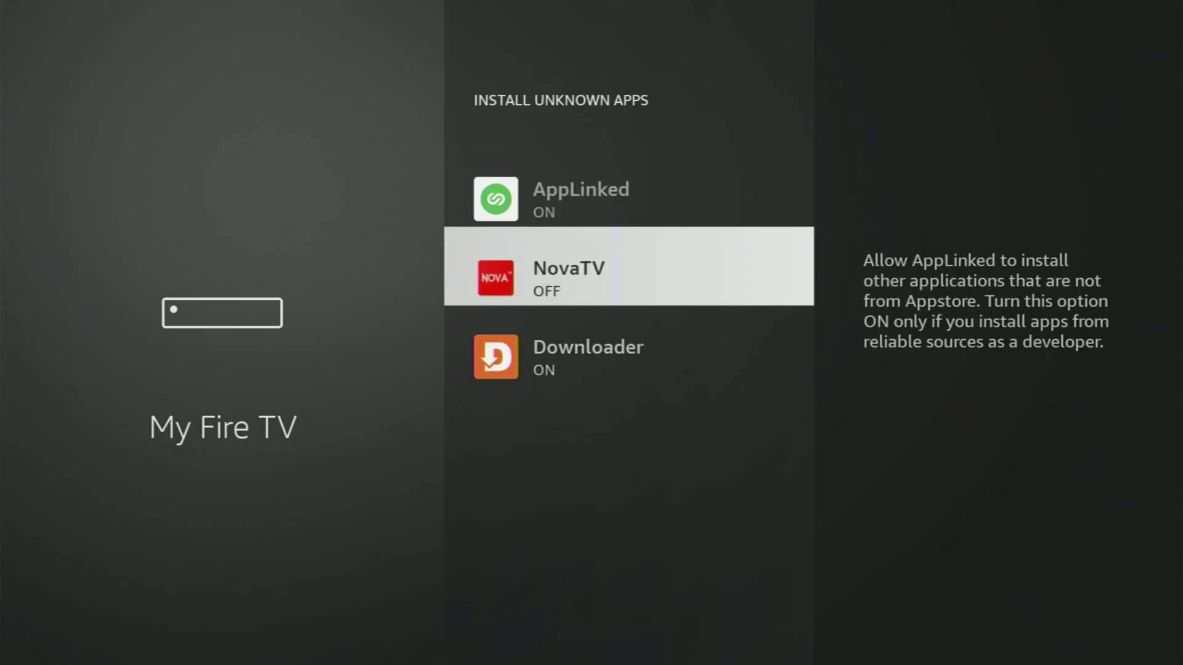
key(Down)
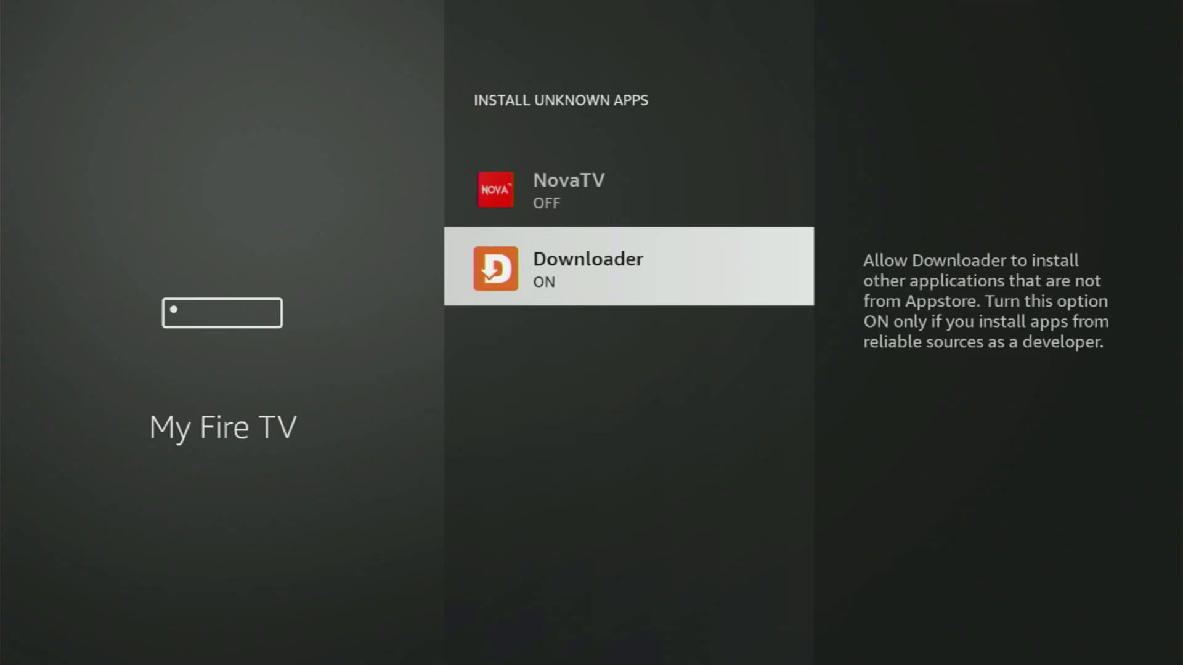
key(Up)
key(Up)
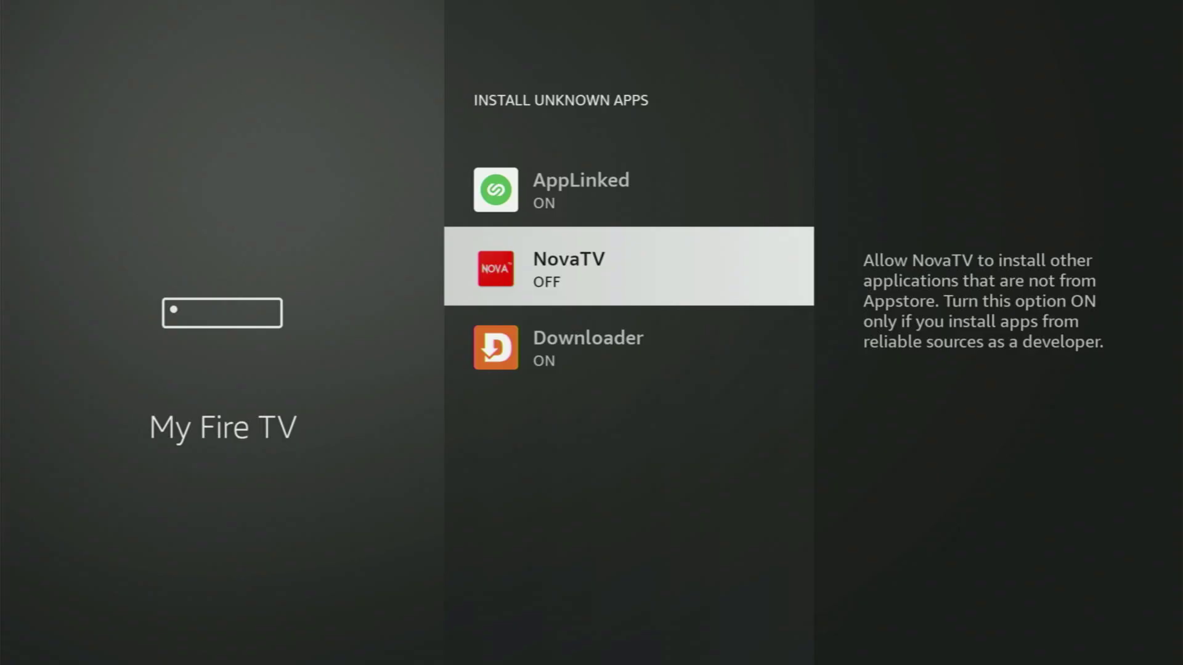
key(Up)
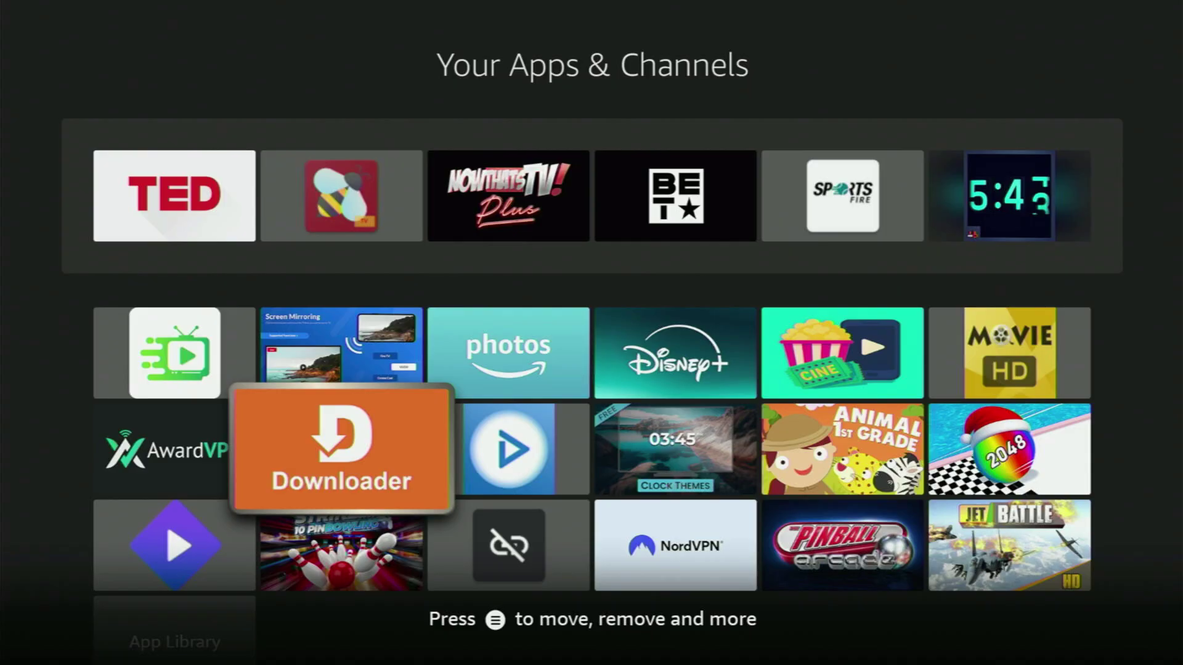
Launch NordVPN and browse the countries starting with N and P
key(Down)
key(Right)
key(Right)
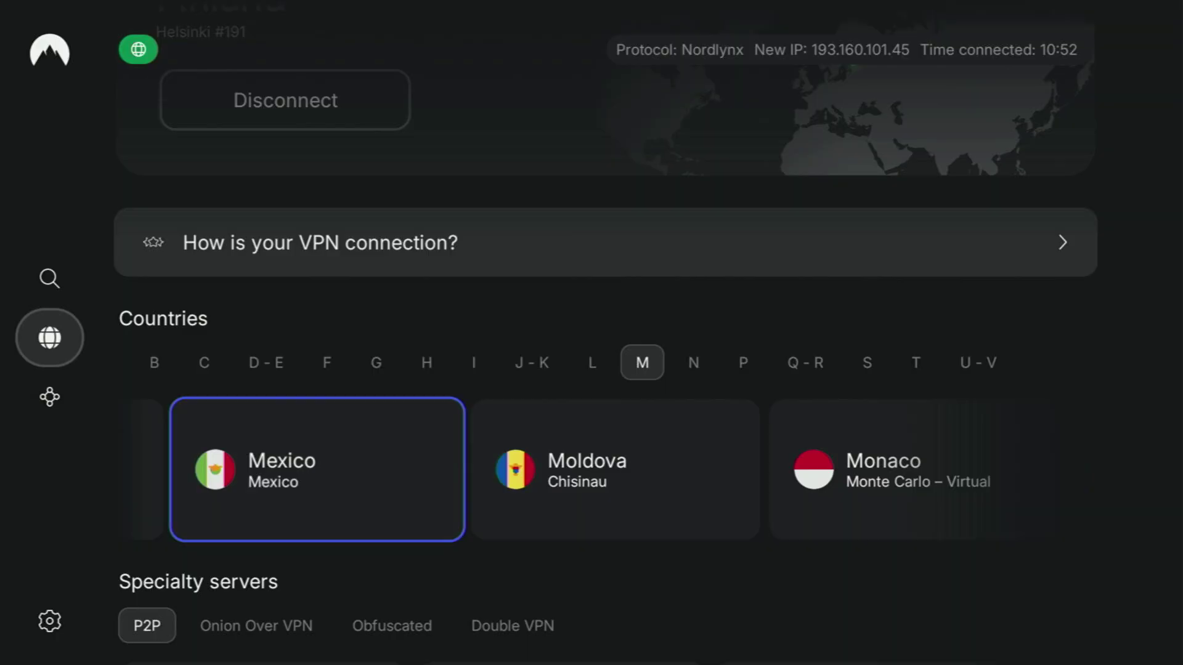
key(Up)
key(Right)
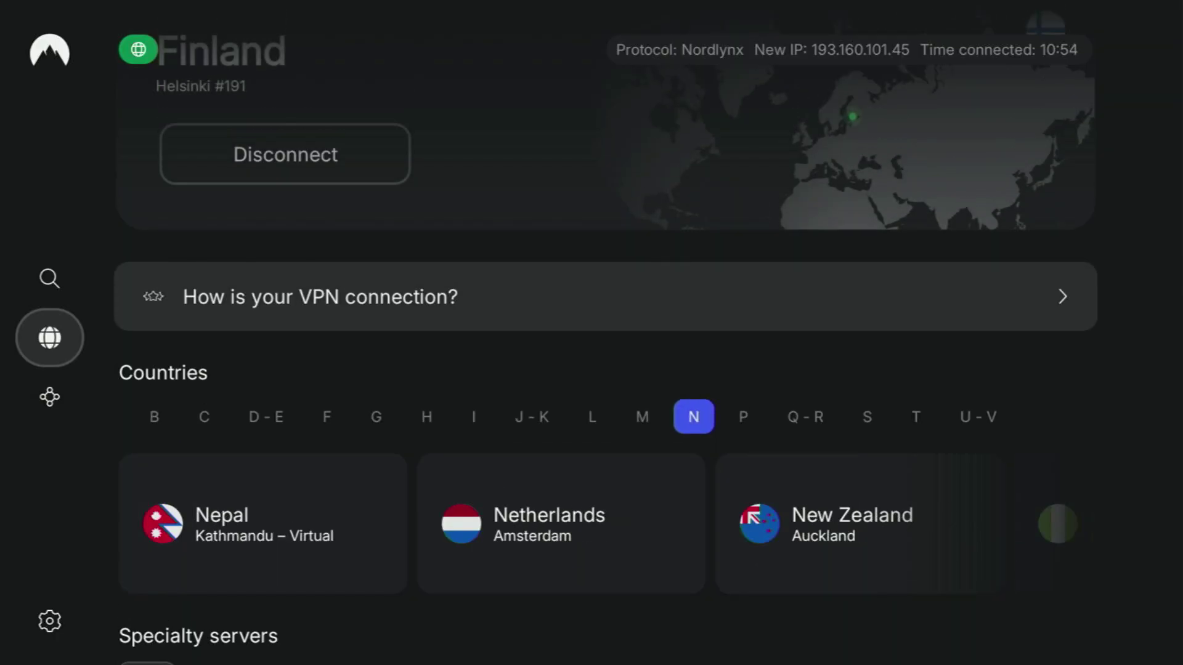
key(Down)
key(Right)
key(Right)
key(Right)
key(Right)
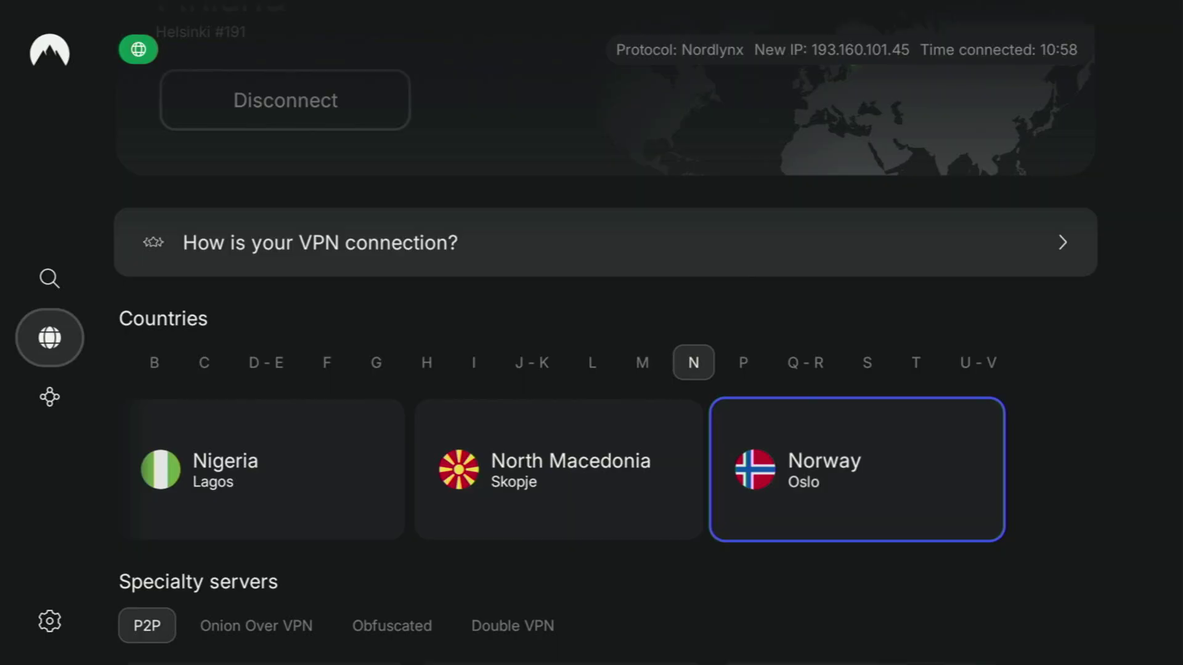
key(Up)
key(Right)
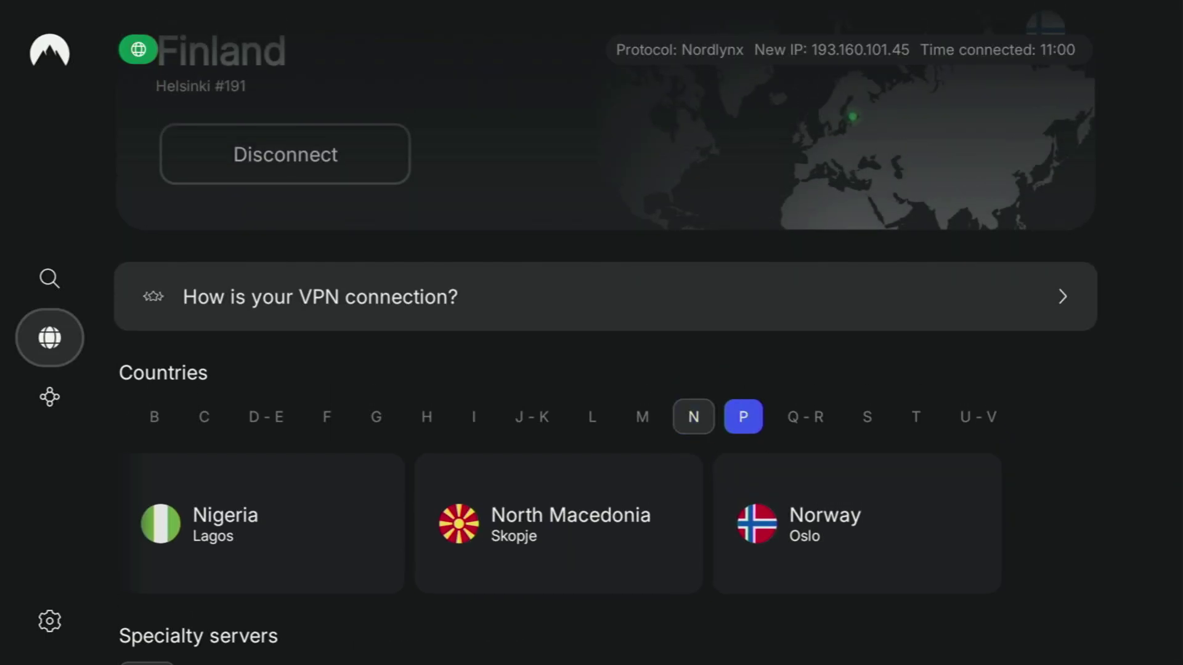
key(Down)
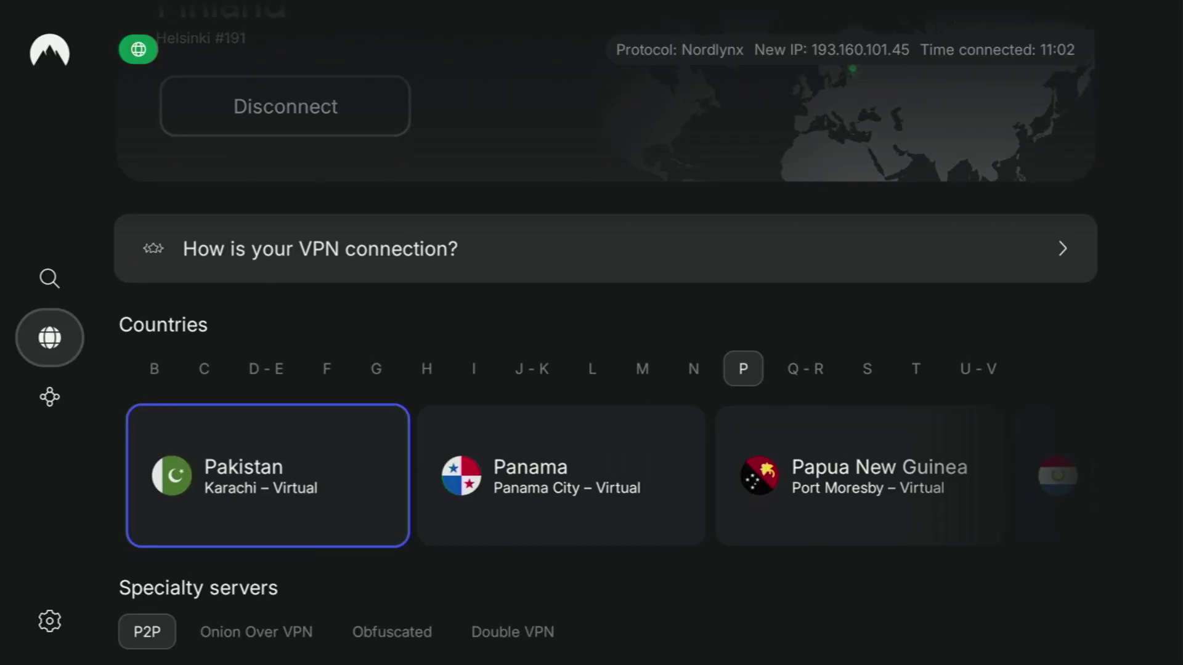
key(Right)
key(Right)
key(Right)
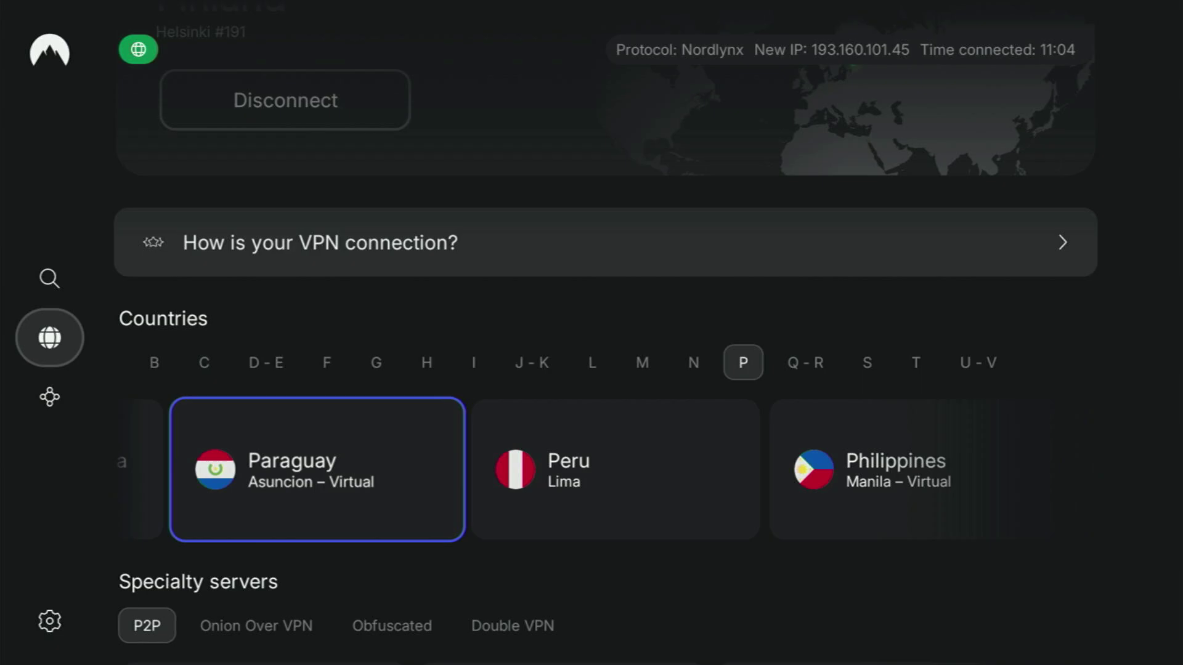
key(Right)
key(Right)
key(Right)
key(Right)
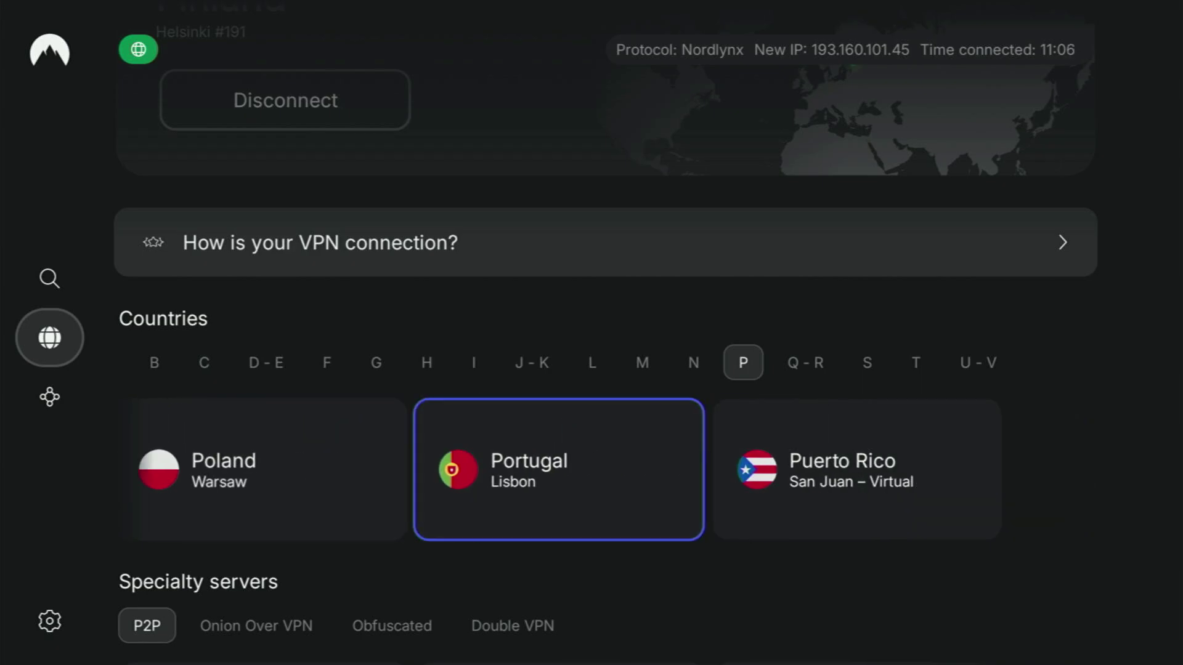
Browse past Romania and Rwanda to the S countries and connect to Slovenia
key(Up)
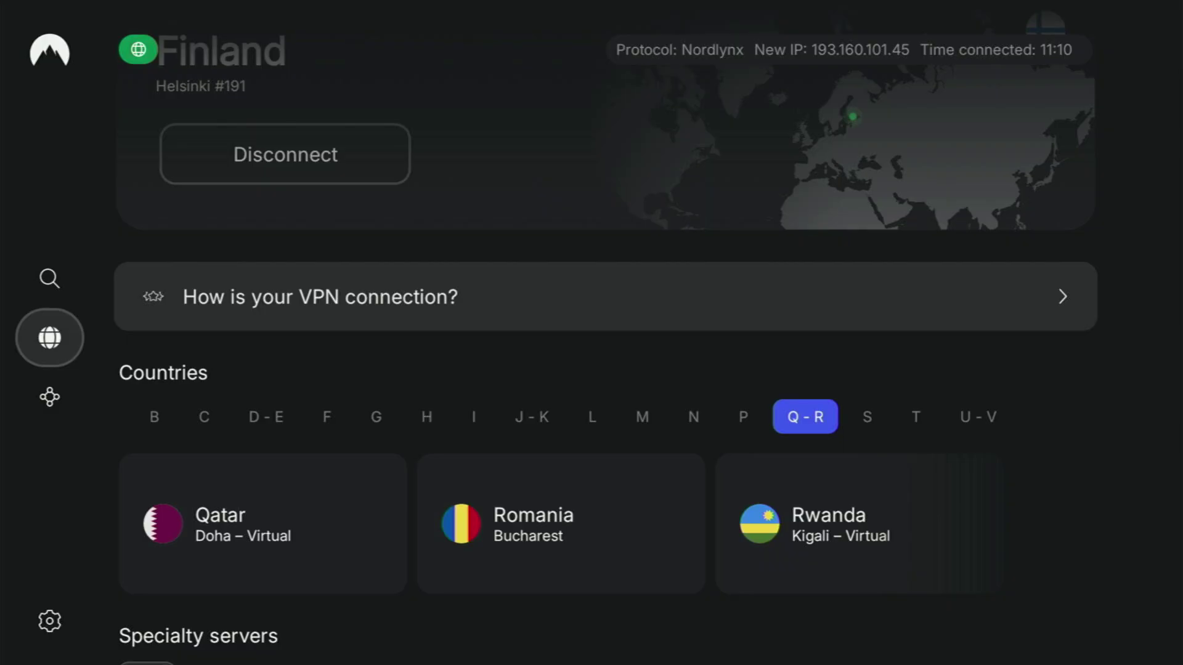
key(Down)
key(Right)
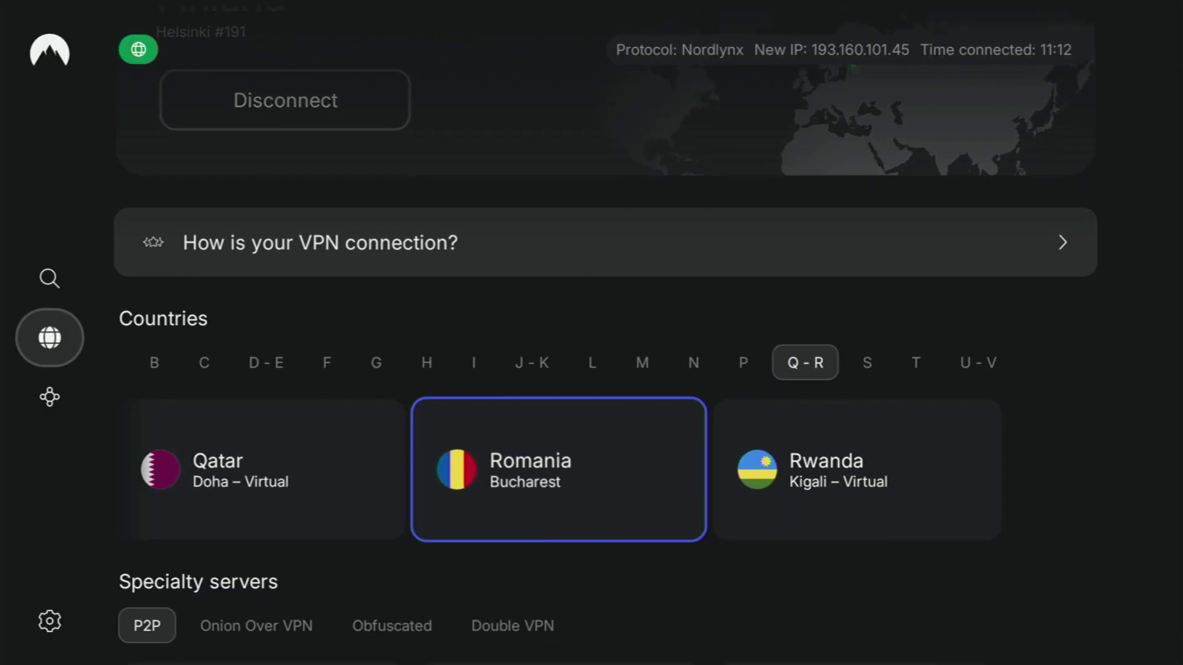
key(Right)
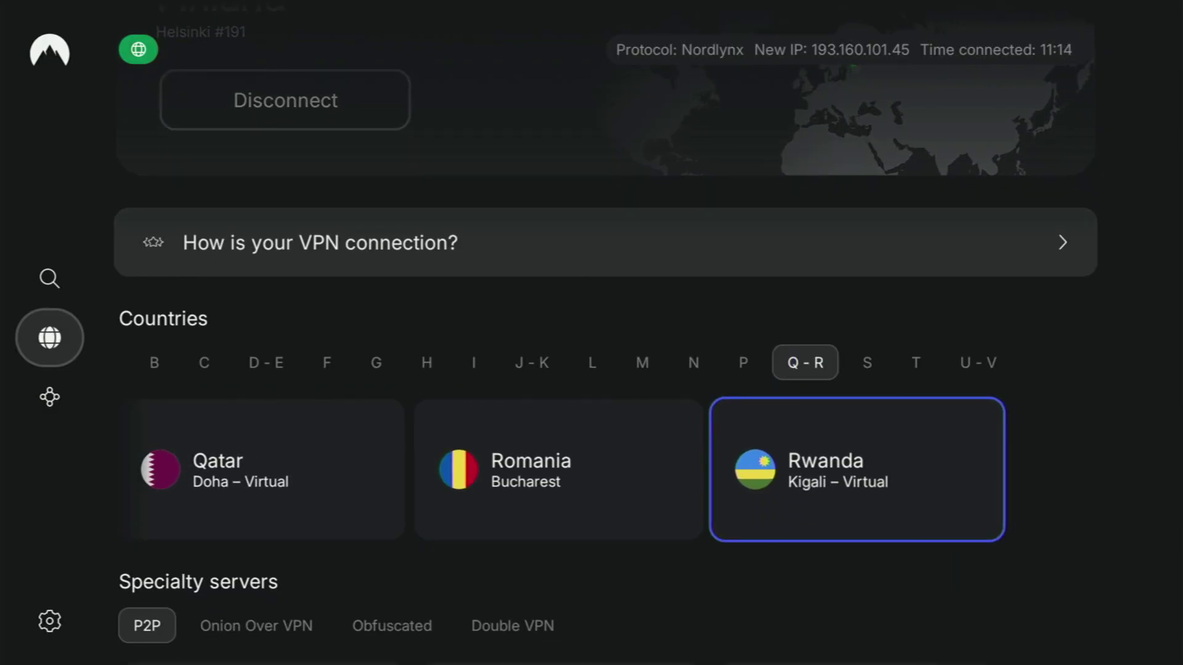
key(Up)
key(Right)
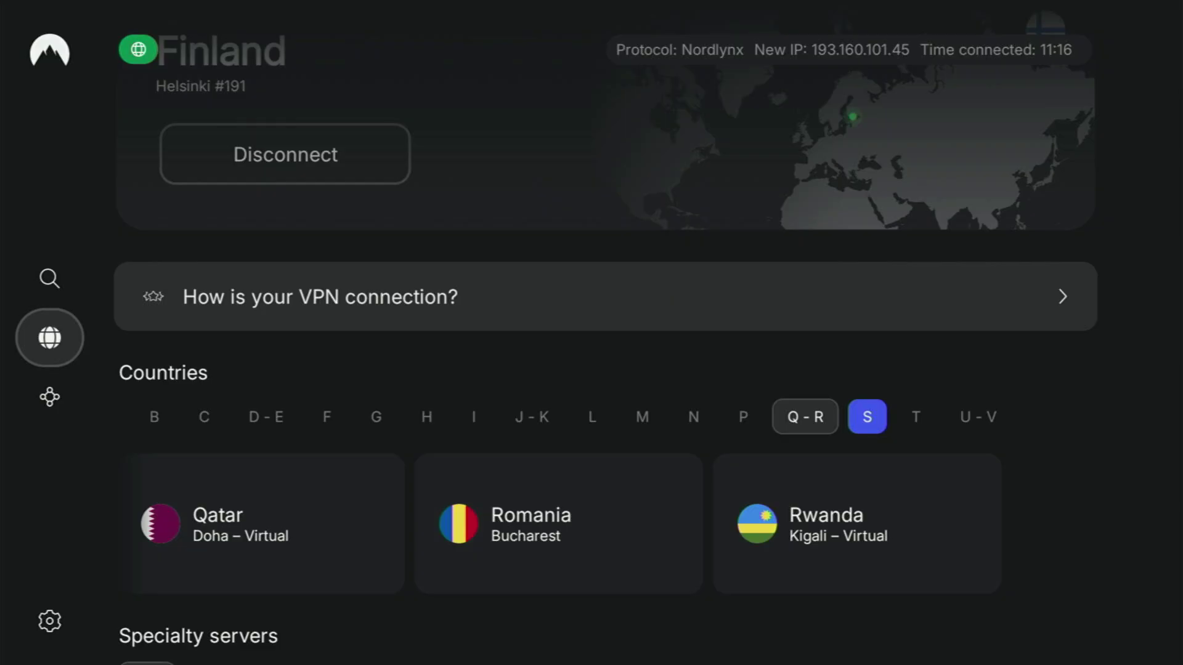
key(Down)
key(Right)
key(Right)
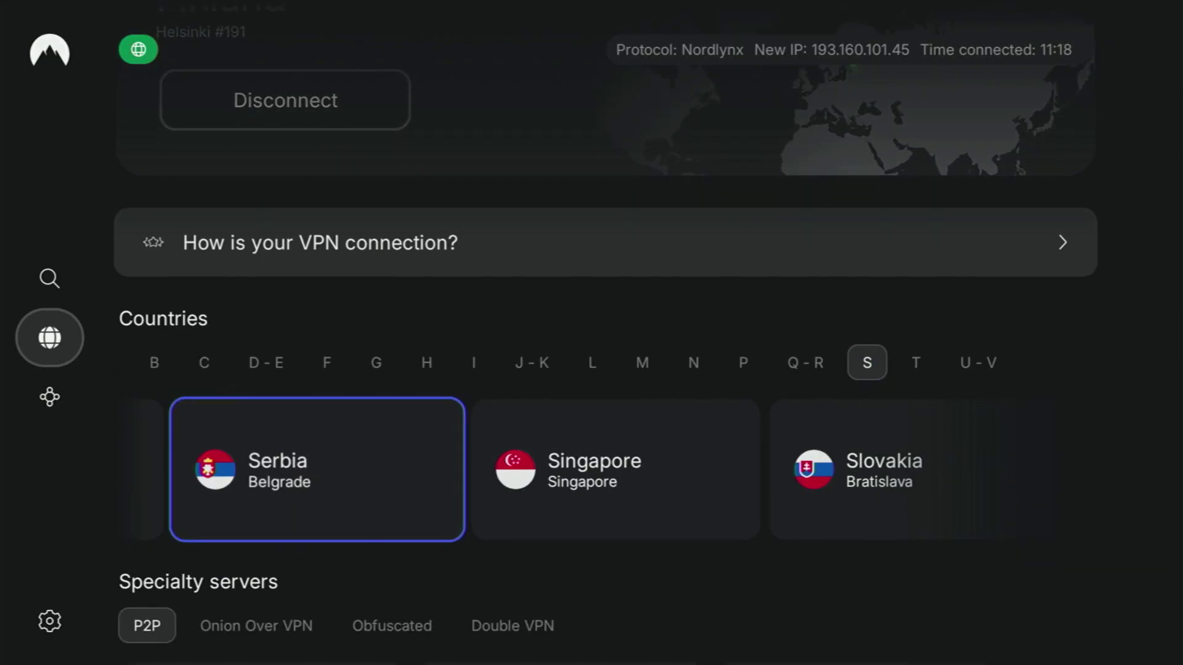
key(Right)
key(Right)
key(Return)
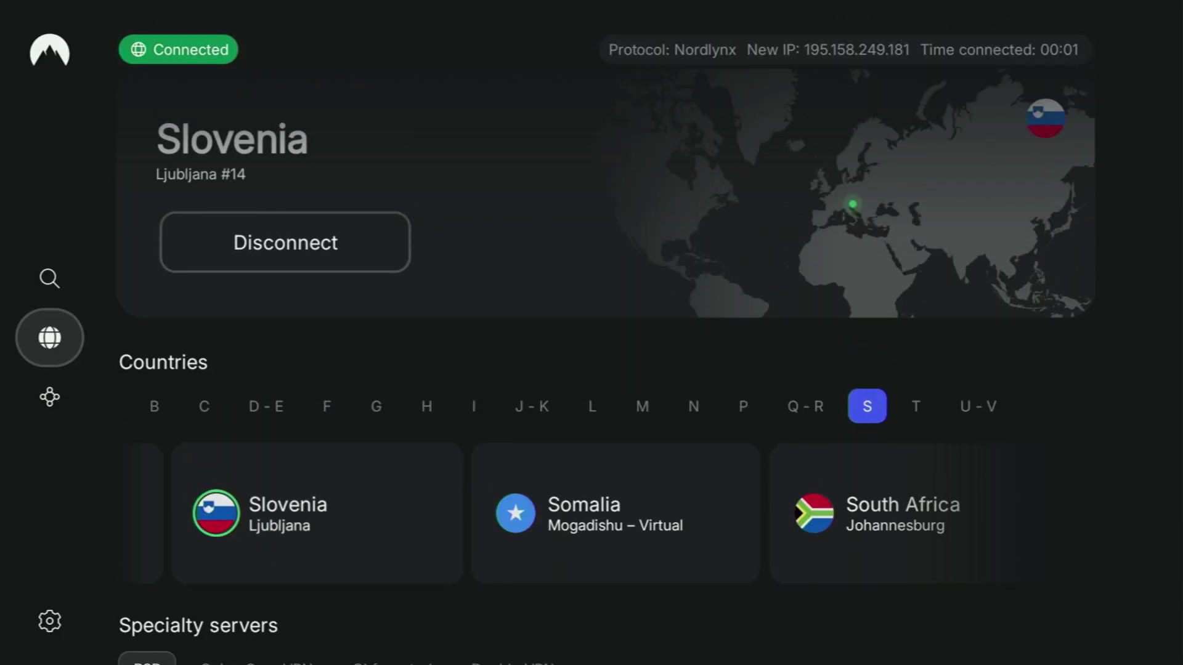
Browse the T countries, then the I countries up to Iraq and Ireland
click(916, 406)
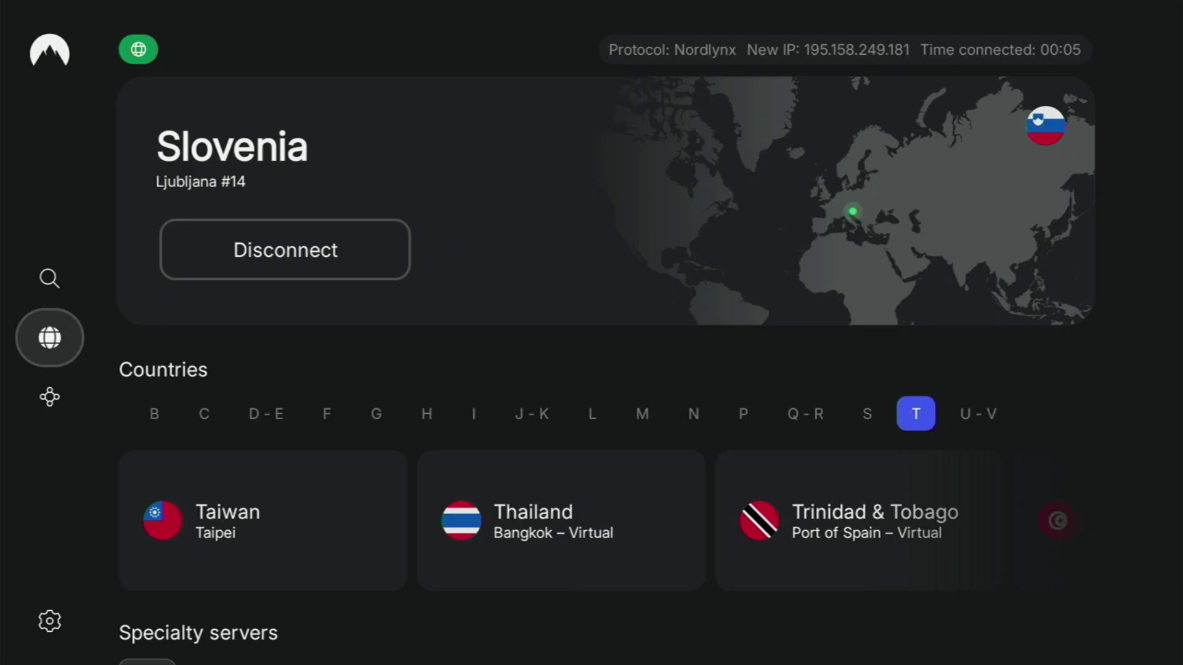
click(977, 413)
key(Down)
key(Right)
key(Right)
key(Right)
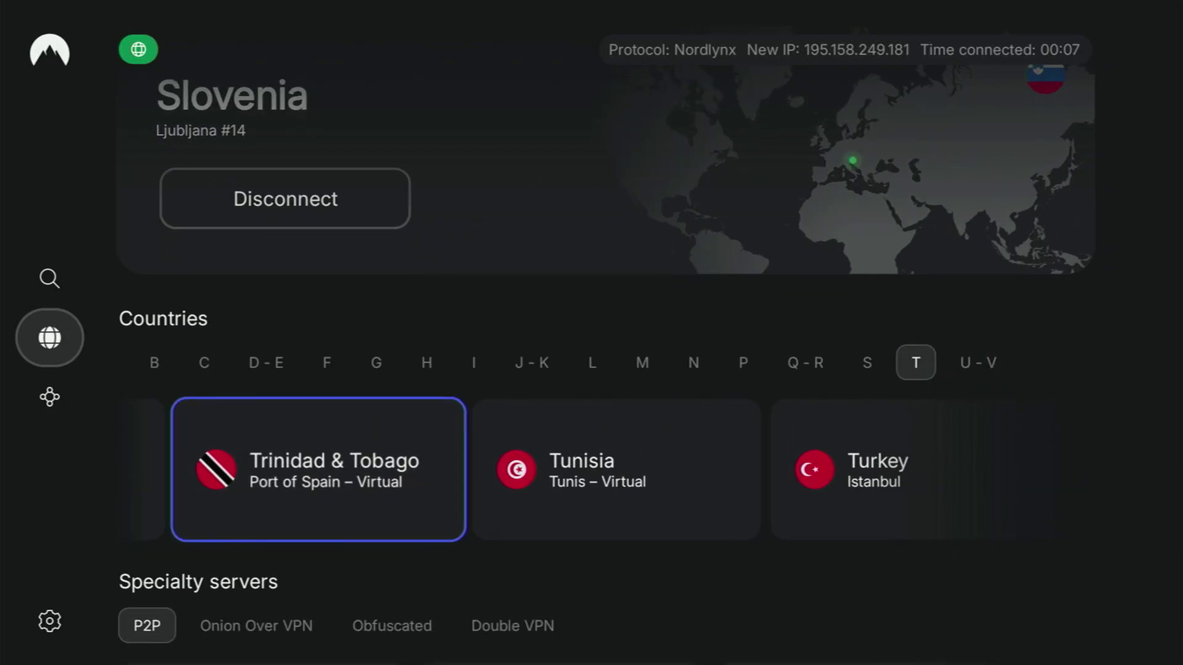
key(Up)
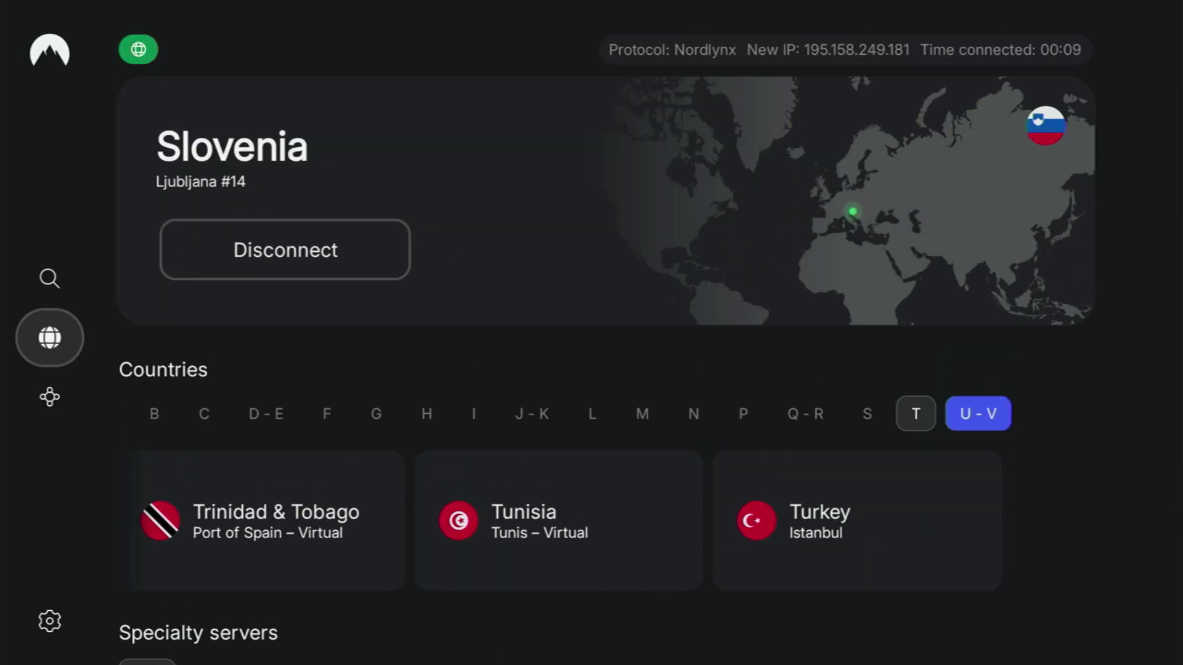
key(Left)
key(Left)
key(Left)
key(Left)
key(Left)
key(Left)
key(Left)
key(Left)
key(Left)
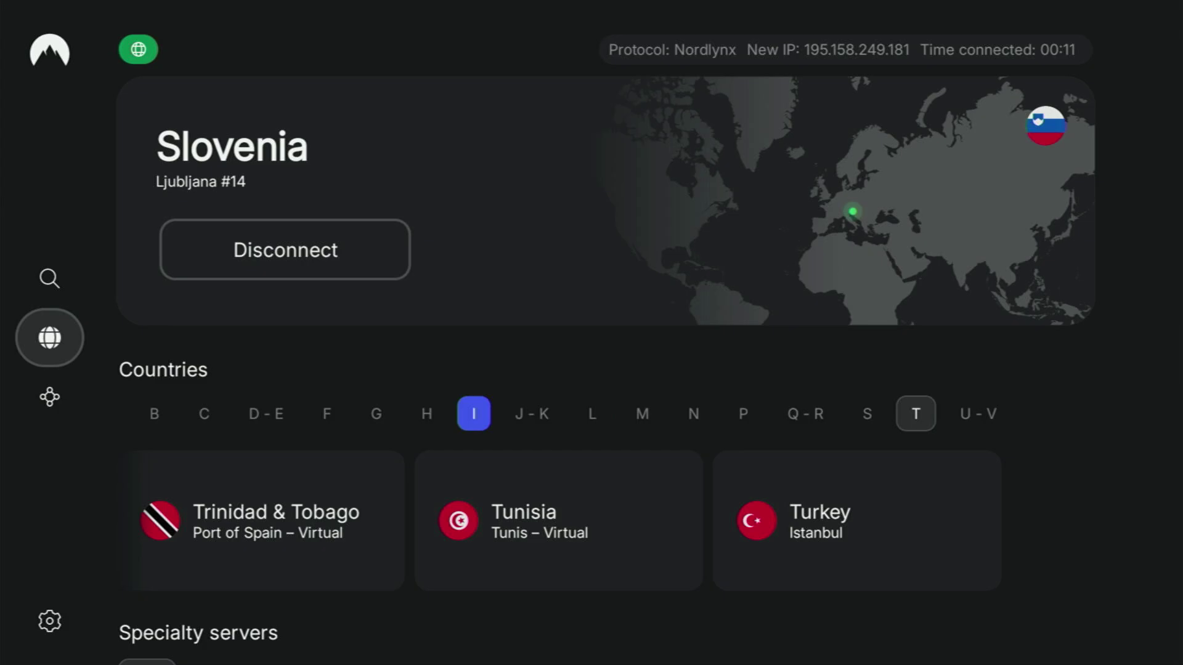
key(Down)
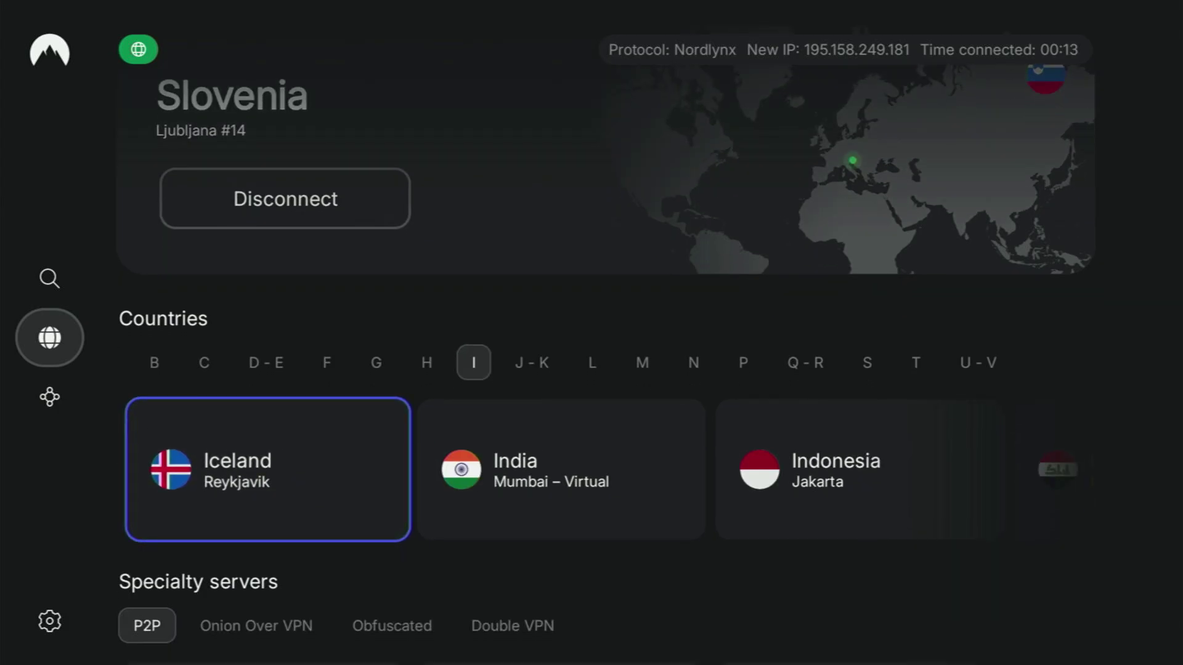
key(Right)
key(Right)
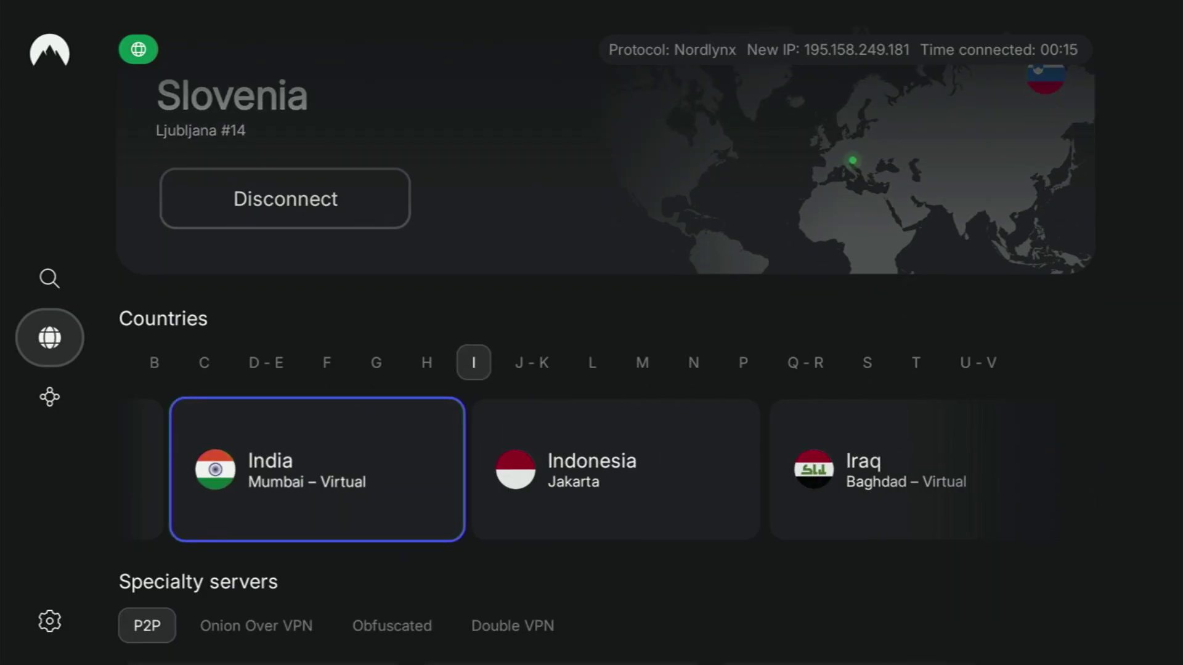
key(Right)
key(Right)
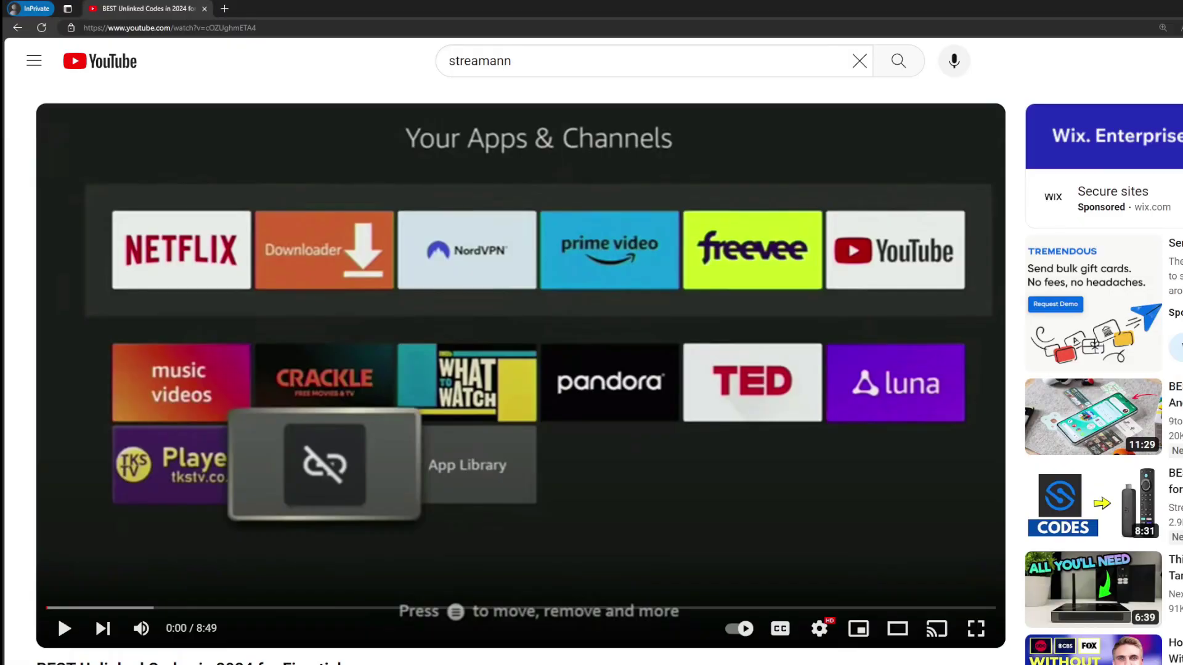
Expand the video description and open the pinned comment's topvpnoffer.com link
scroll(422, 542, down, 6)
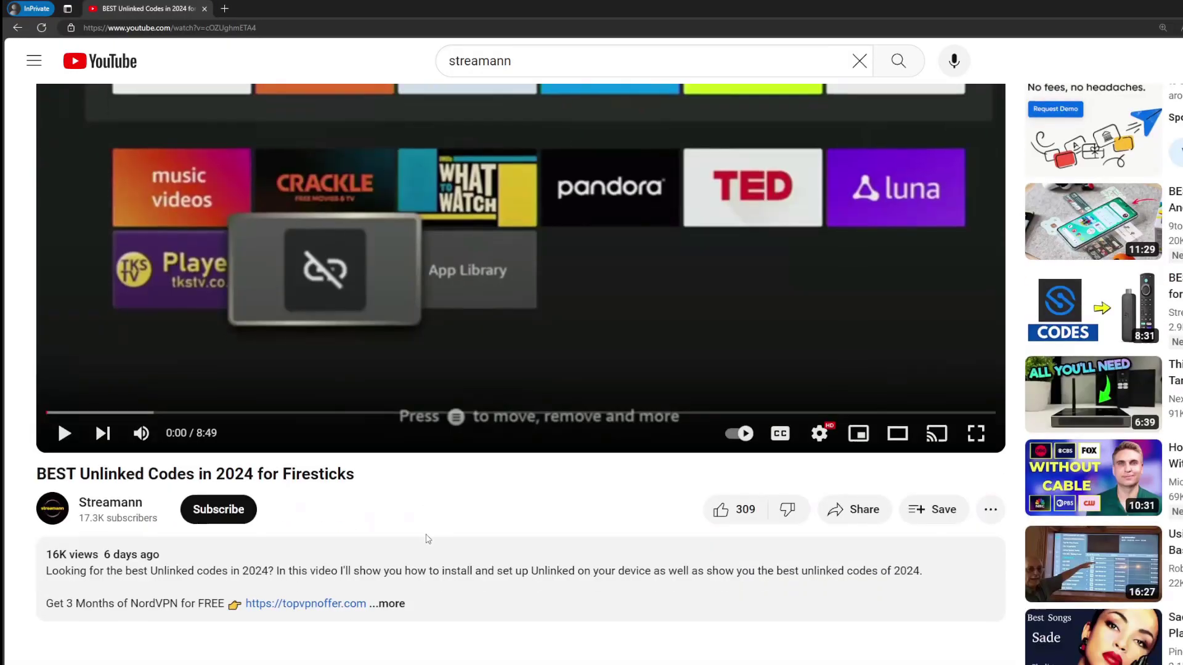
click(406, 385)
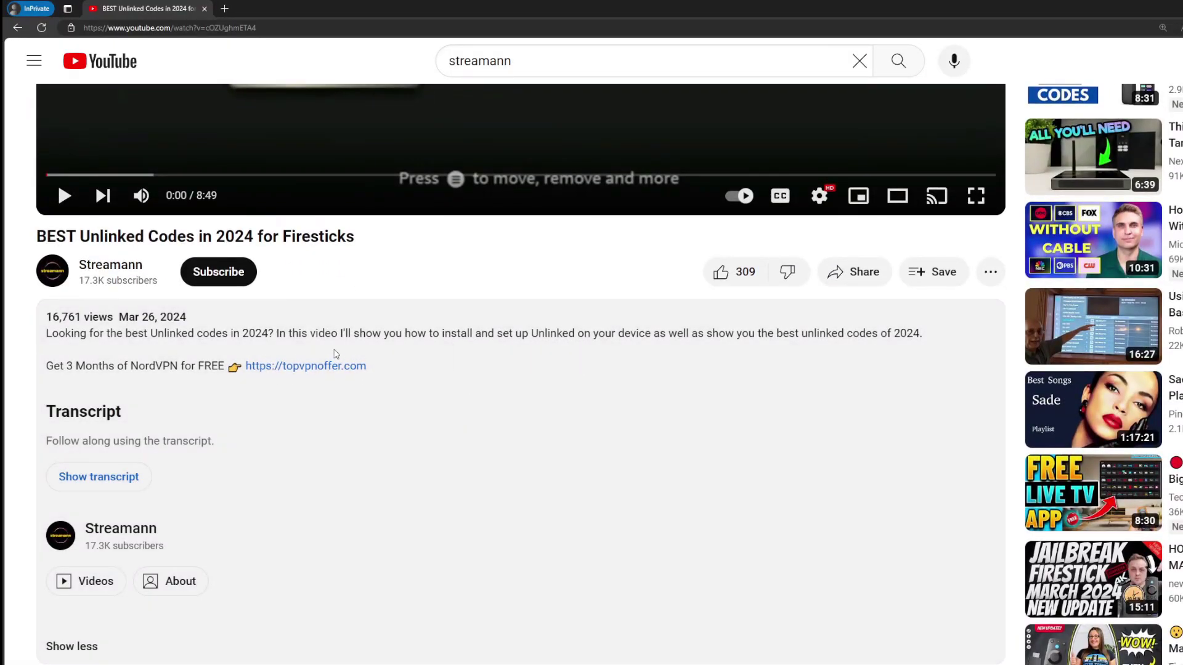
scroll(294, 396, down, 5)
drag(403, 530, 282, 531)
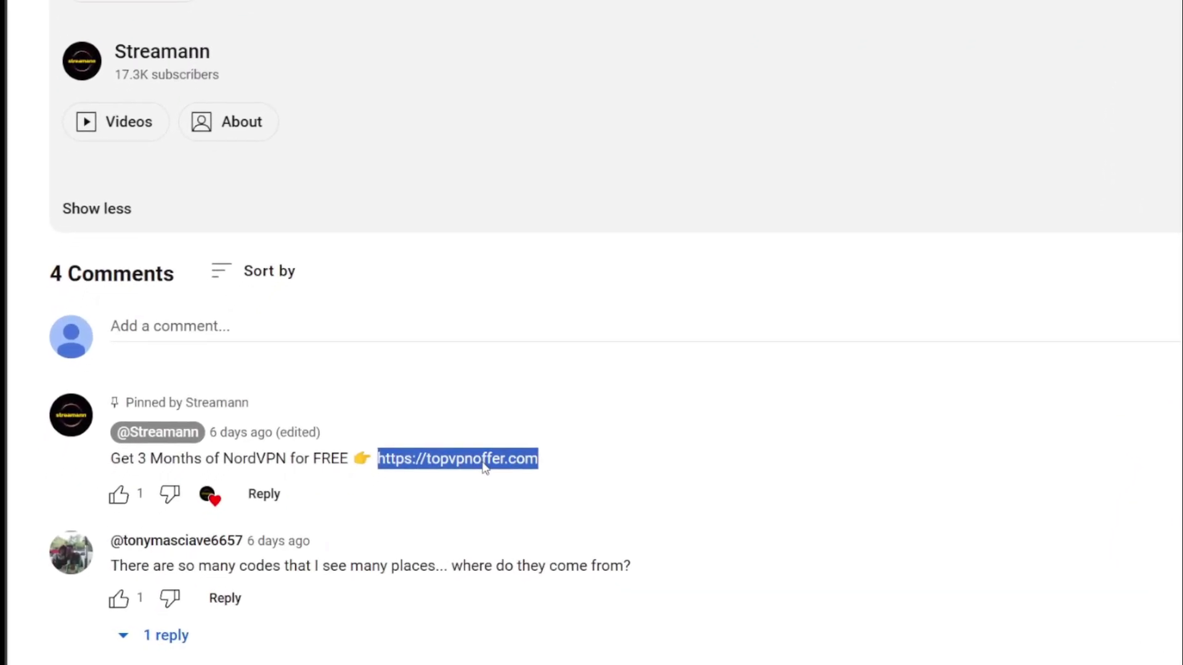
click(456, 481)
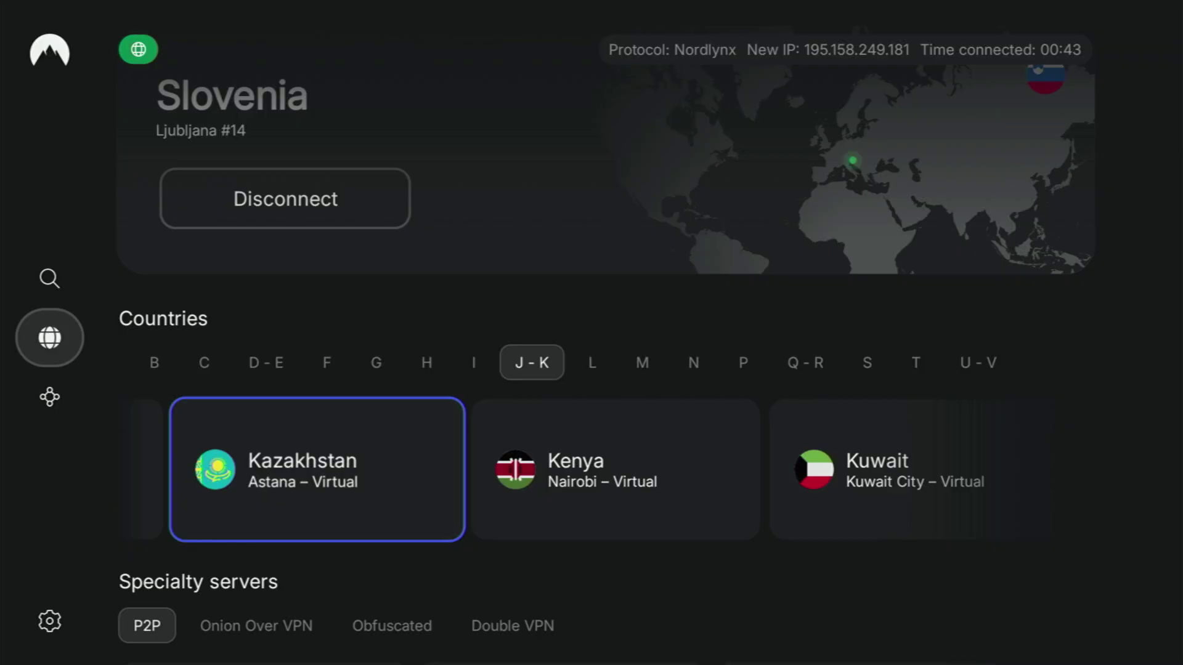
Look over the Kenya and Kuwait server cards and highlight the '3 months extra' offer
click(576, 469)
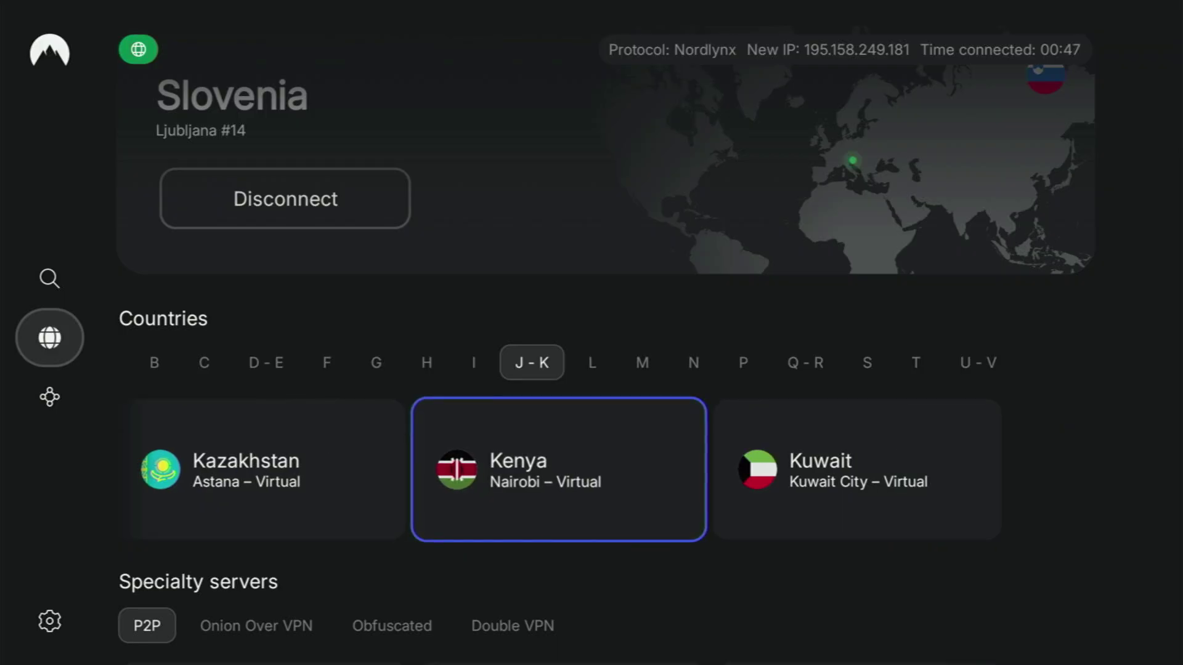
click(858, 470)
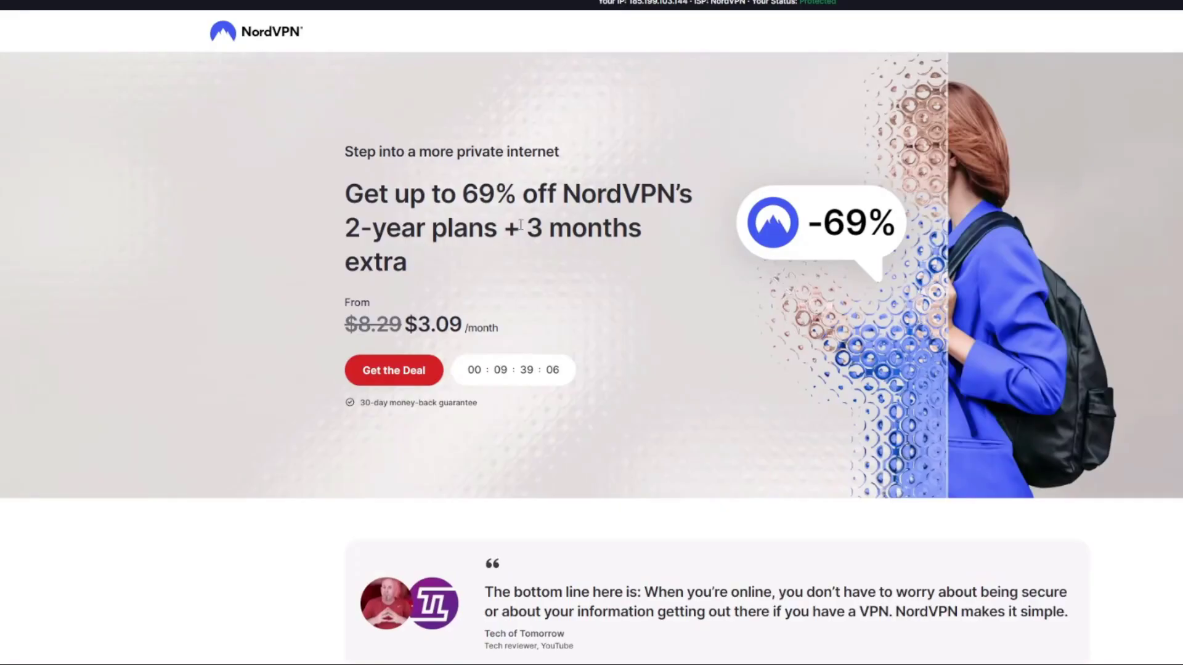
drag(520, 226, 644, 259)
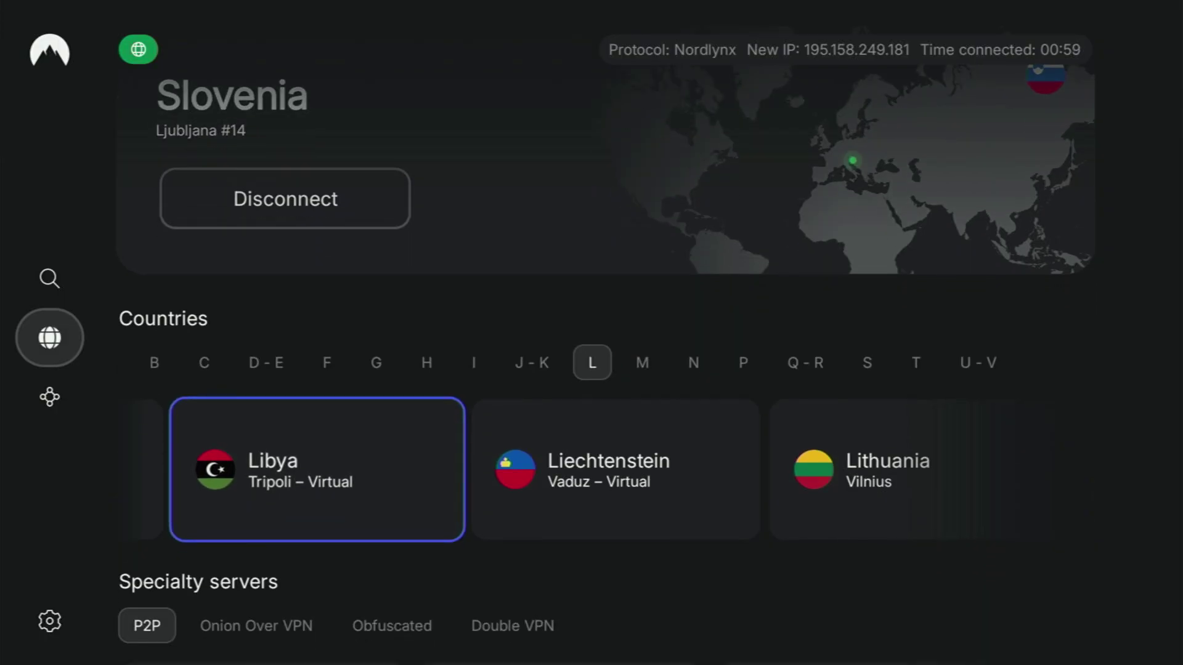
key(Right)
key(Up)
key(Right)
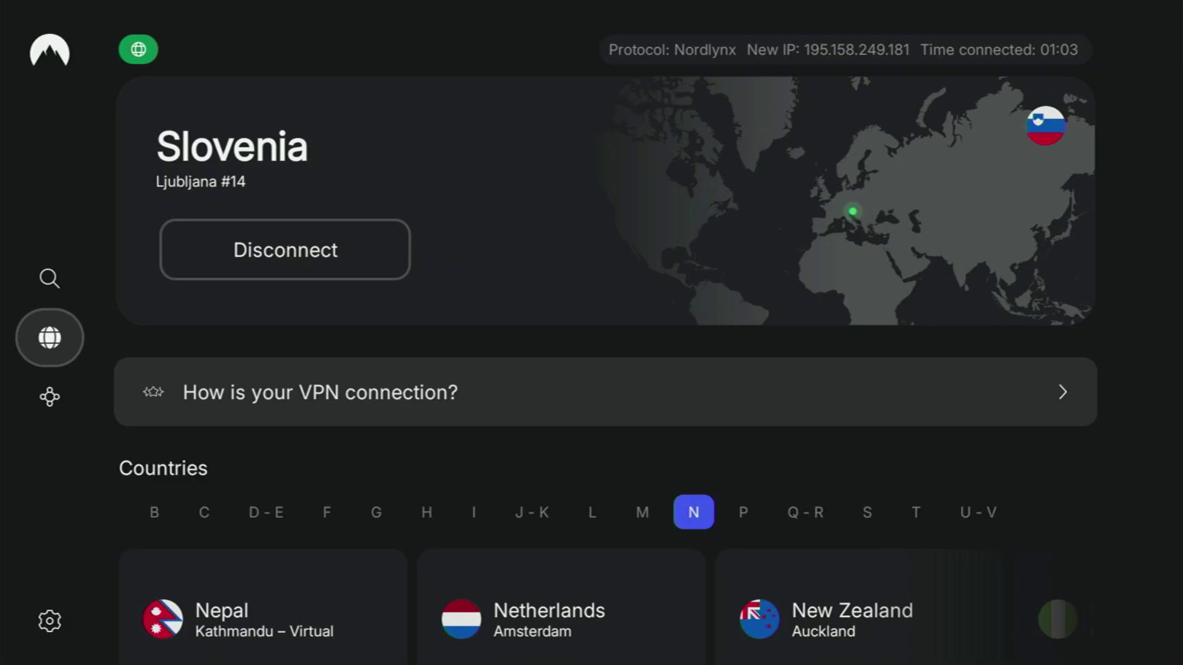
key(Down)
key(Right)
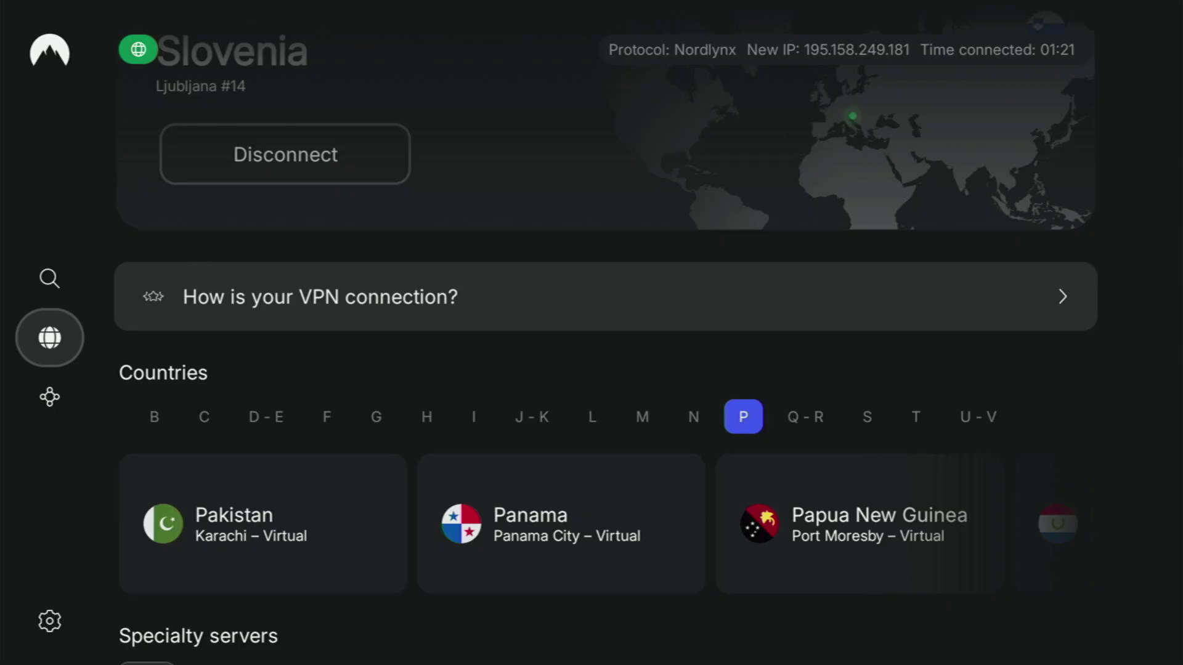
Open Your Apps & Channels, briefly launch Screen Mirroring, then return Home
key(Home)
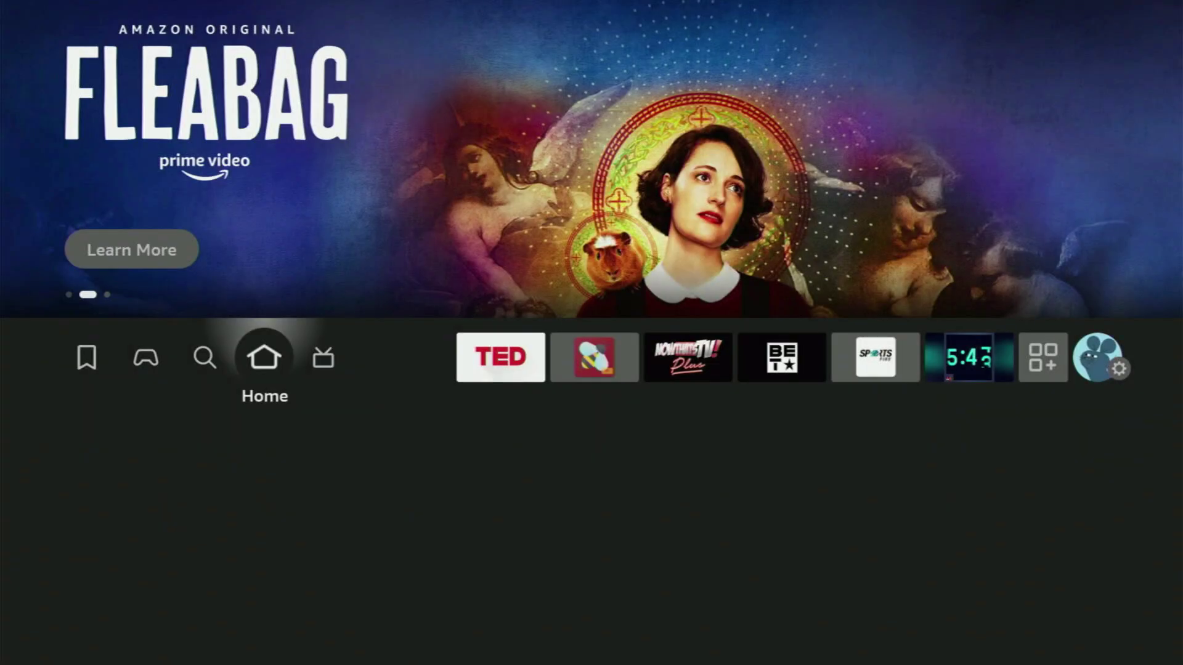
key(Right)
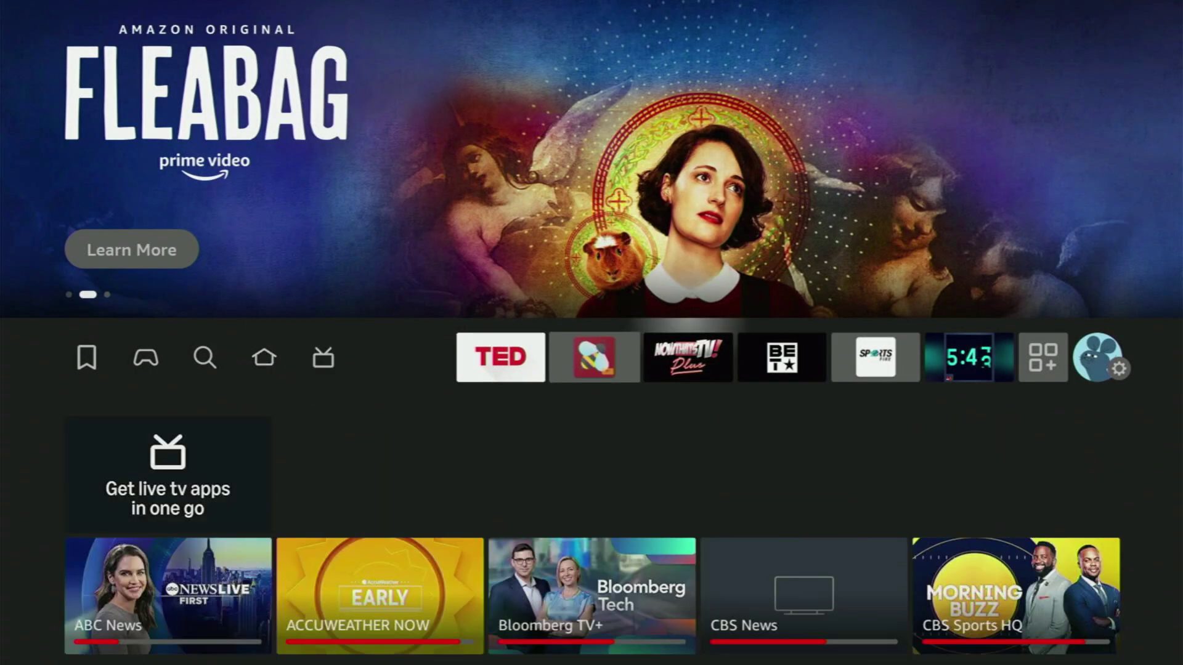
key(Right)
key(Right)
key(Right)
key(Right)
key(Right)
key(Right)
key(Right)
key(Return)
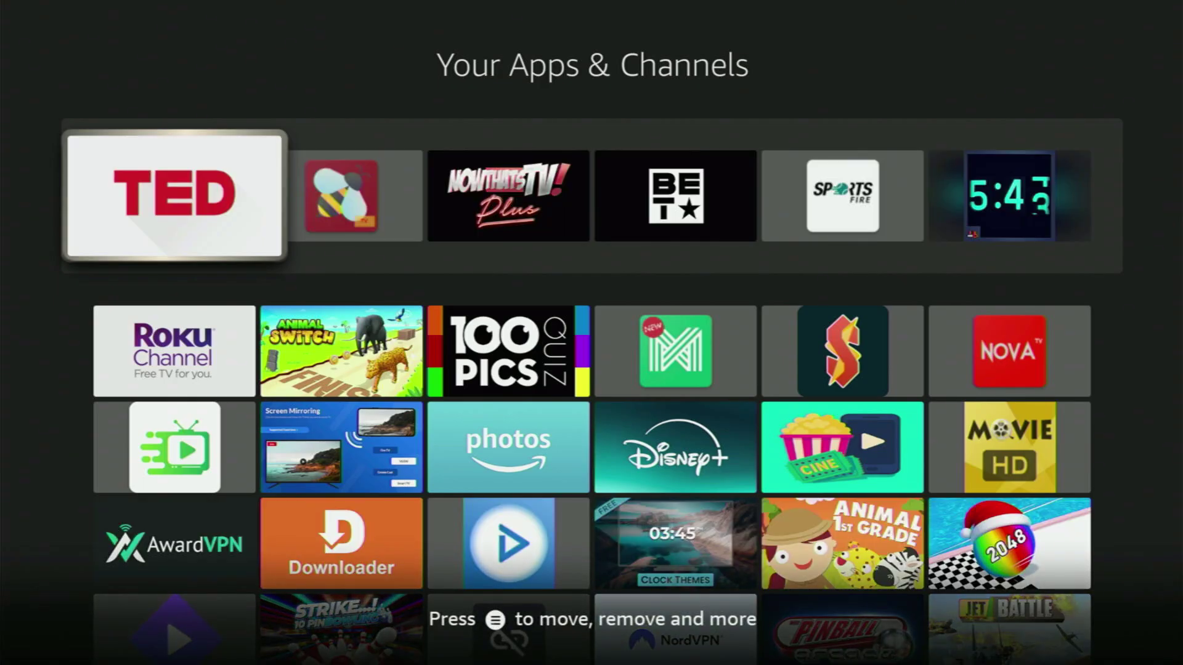
key(Down)
key(Down)
key(Right)
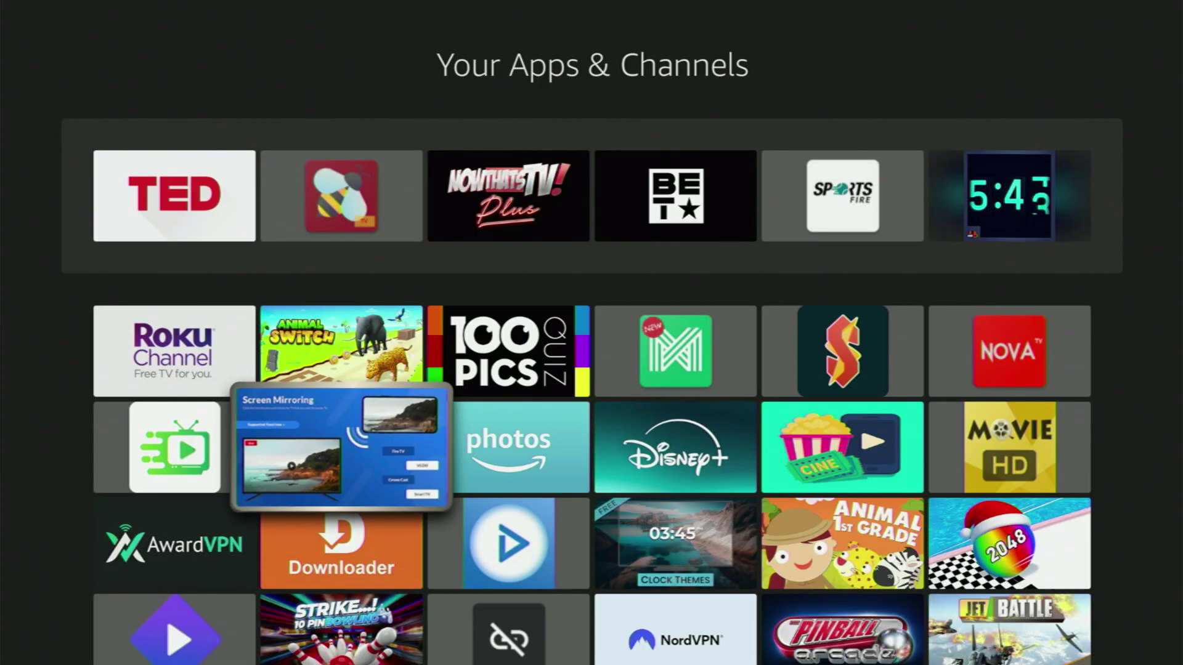
key(Return)
key(Home)
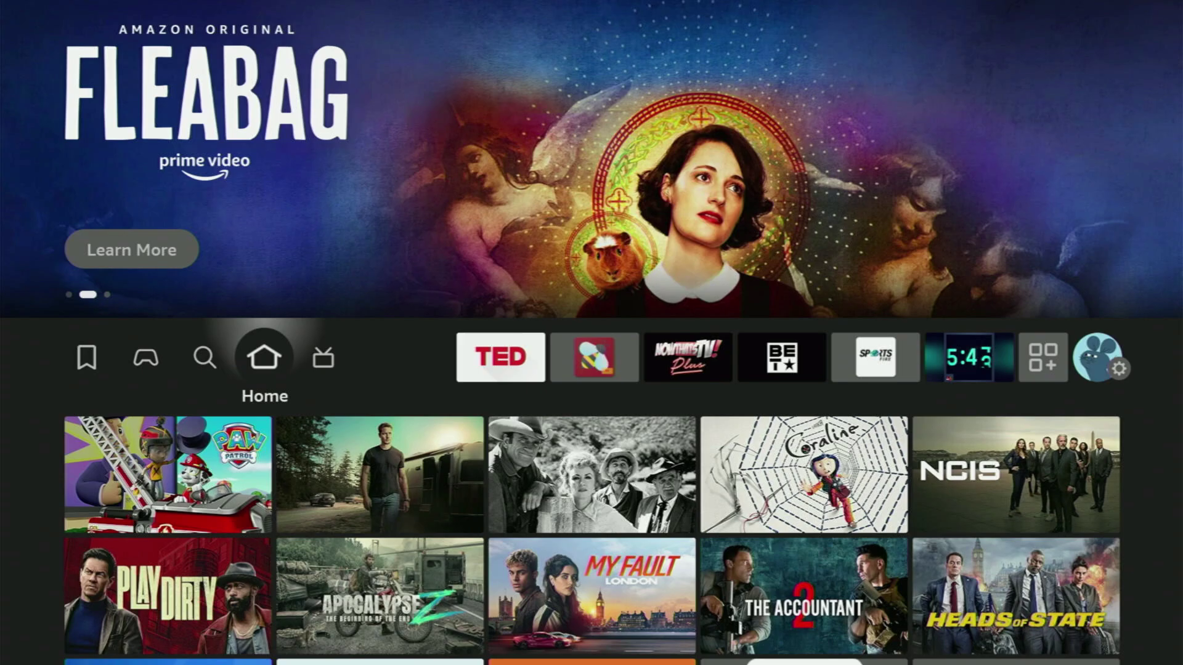
Reopen the installed apps list and launch Downloader
key(Right)
key(Right)
key(Right)
key(Right)
key(Right)
key(Right)
key(Right)
key(Right)
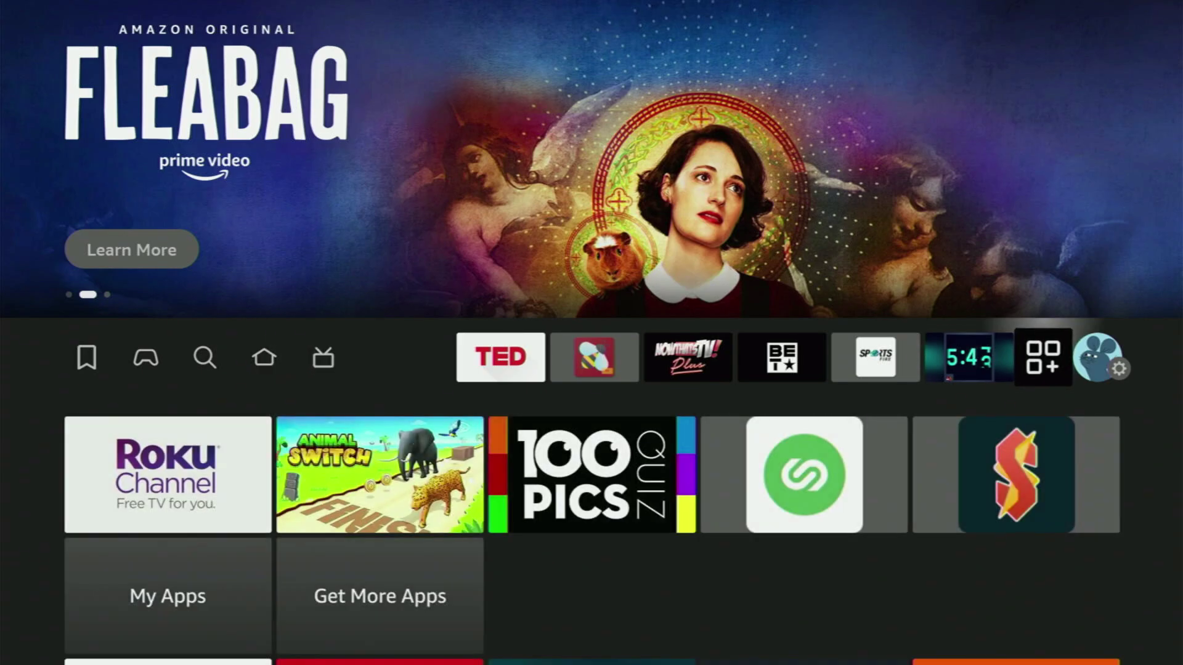
key(Return)
key(Down)
key(Down)
key(Down)
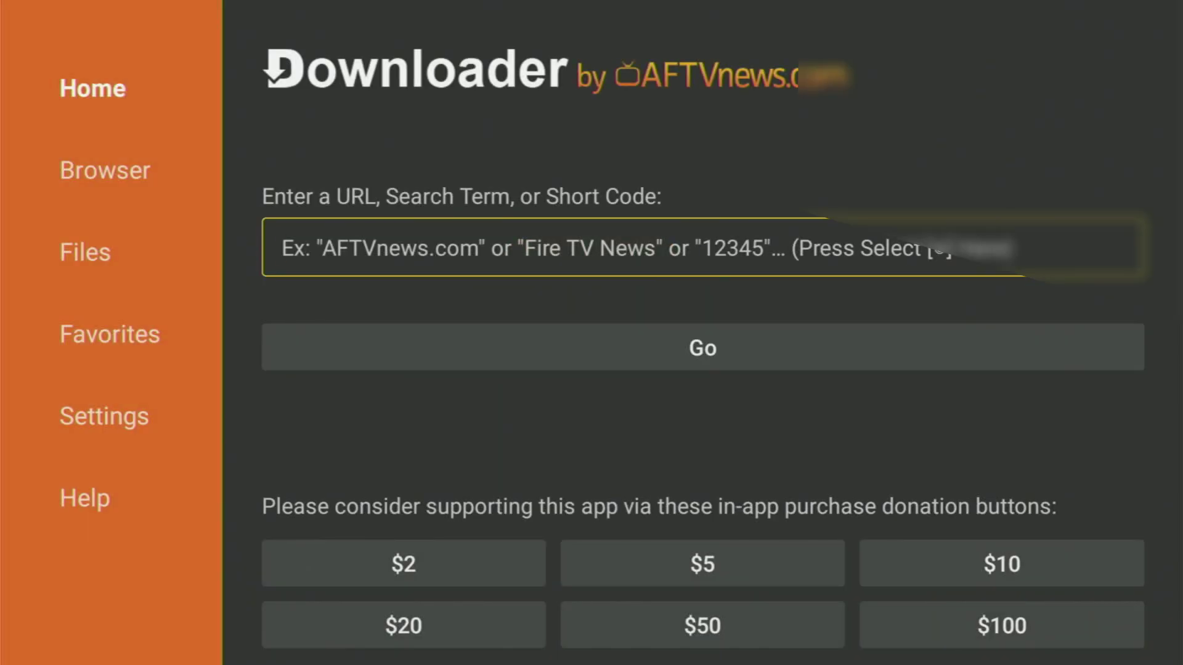
Enter 6629250 digit by digit in Downloader's URL field with the on-screen keyboard
key(Return)
key(Up)
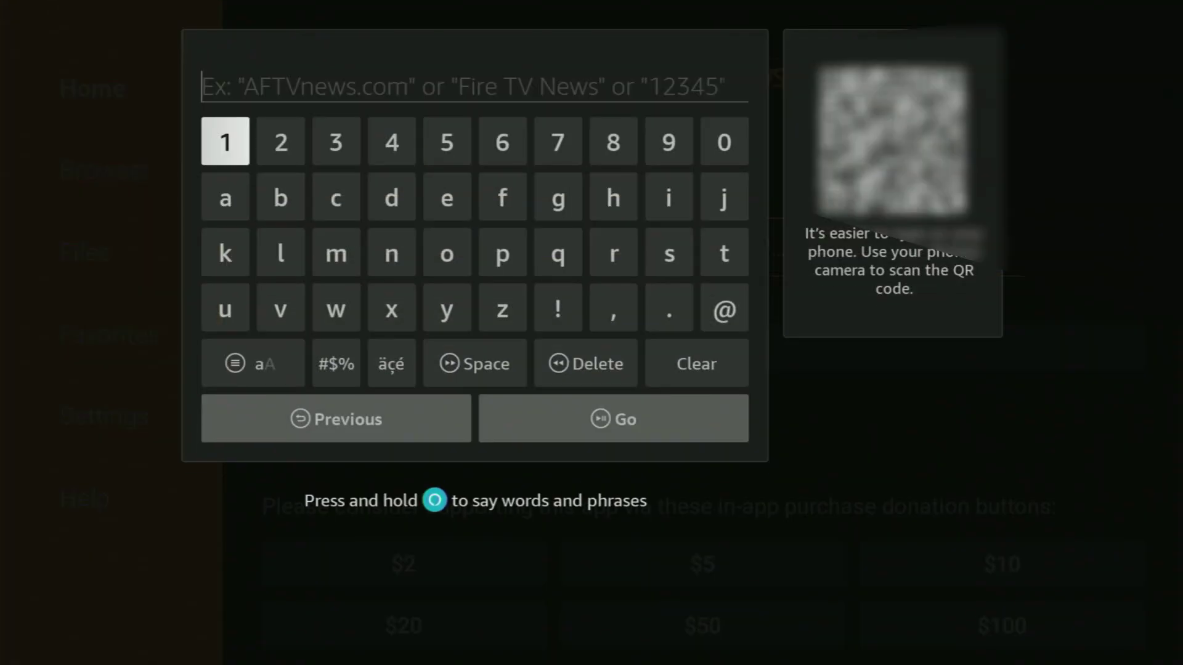
key(Right)
key(Right)
key(Right)
key(Right)
key(Right)
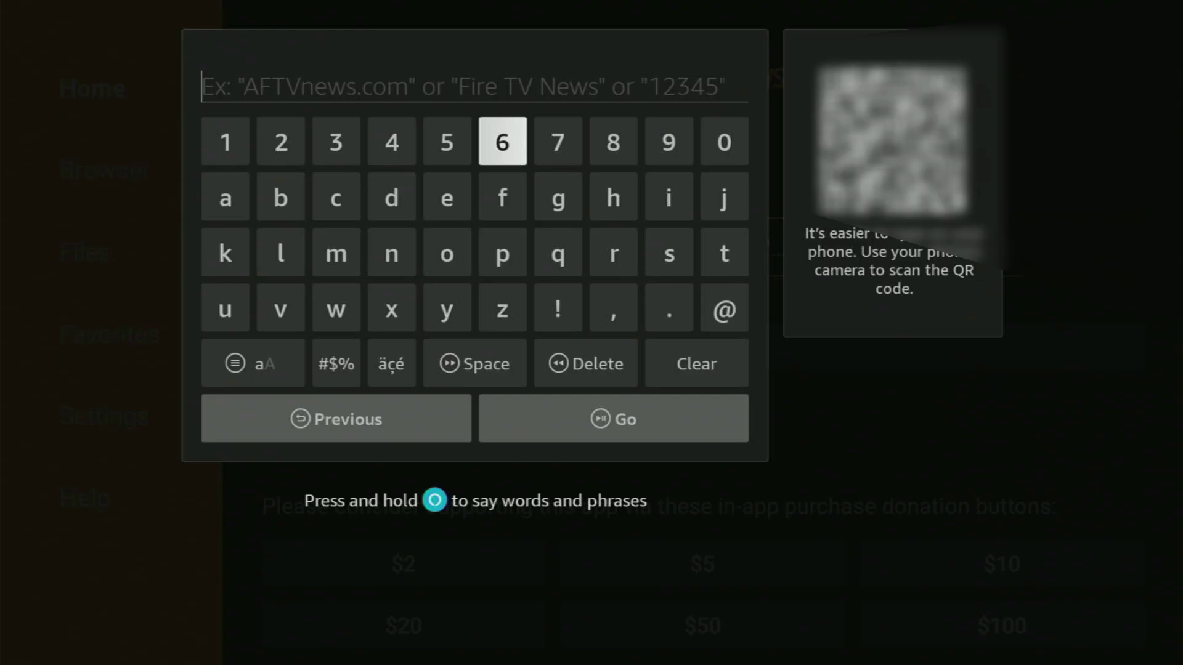
key(Return)
key(Return)
key(Right)
key(Right)
key(Right)
key(Left)
key(Left)
key(Left)
key(Left)
key(Left)
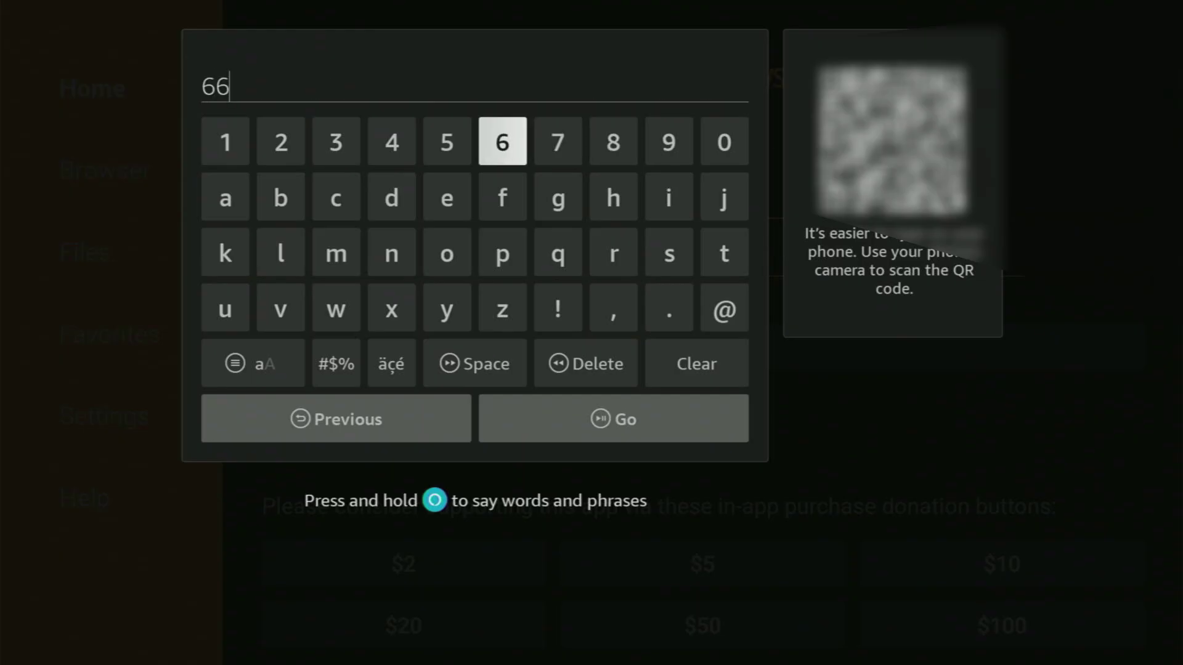
key(Left)
key(Left)
key(Return)
key(Left)
key(Left)
key(Left)
key(Left)
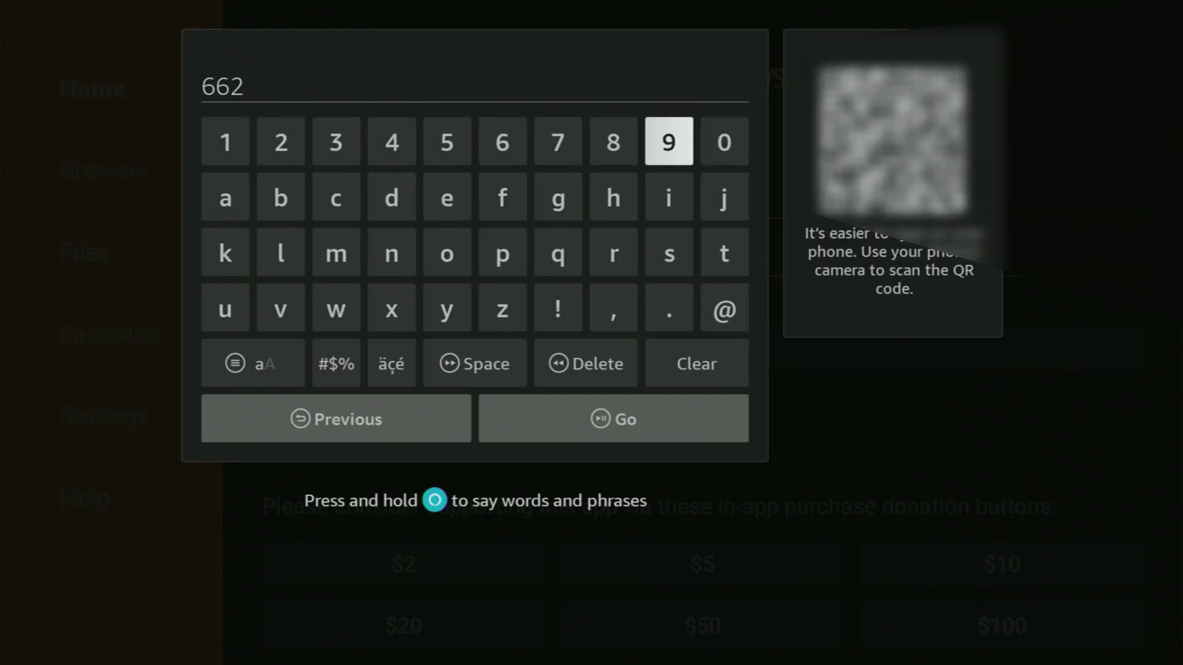
key(Right)
key(Return)
key(Left)
key(Left)
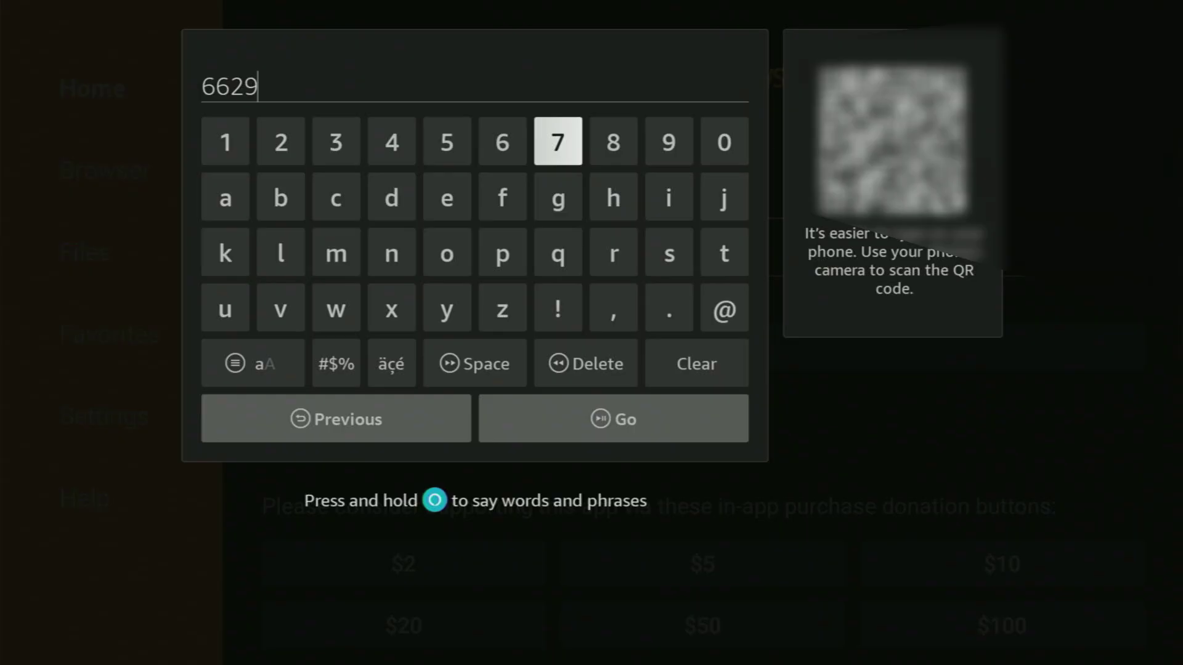
key(Left)
key(Left)
key(Left)
key(Left)
key(Left)
key(Return)
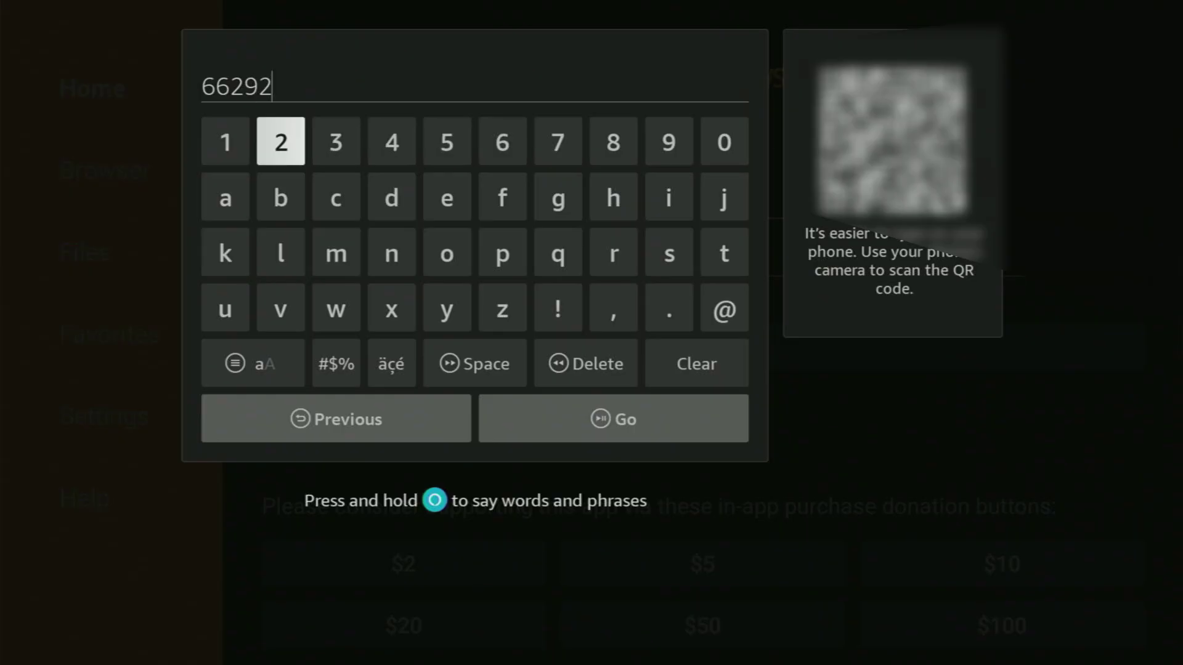
key(Right)
key(Right)
key(Right)
key(Return)
key(Right)
key(Right)
key(Right)
key(Right)
key(Right)
key(Return)
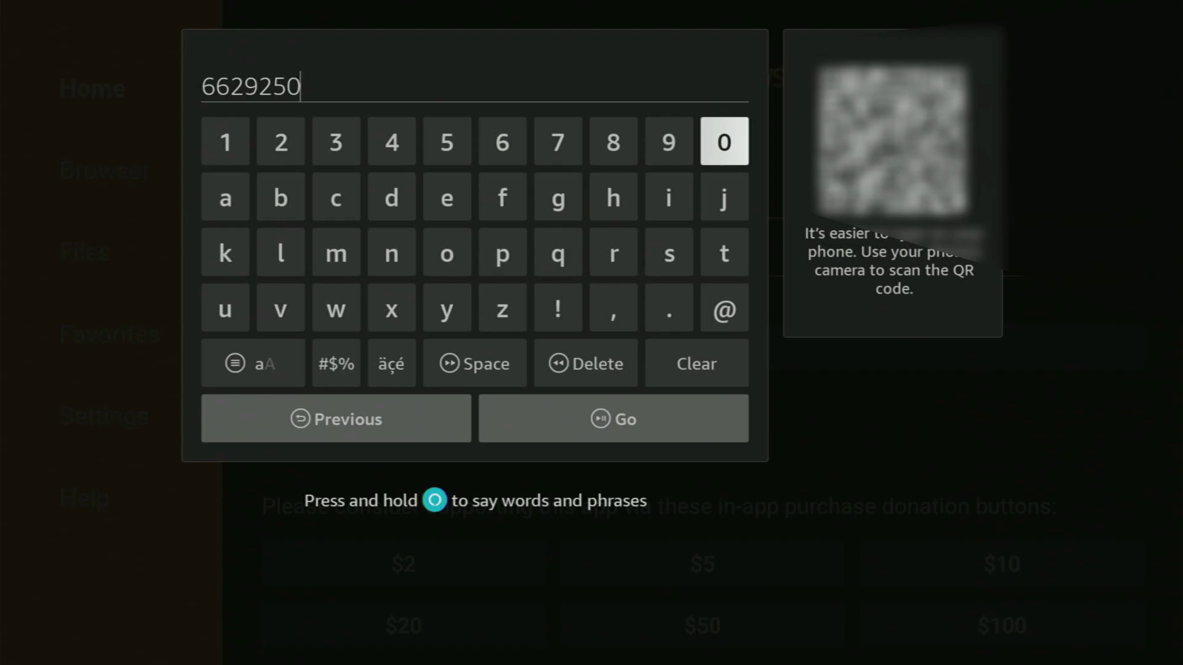
Submit code 6629250 to download Streamfire-v1.apk (14.8 MB), then choose Install
key(Down)
key(Down)
key(Down)
key(Down)
key(Down)
key(Return)
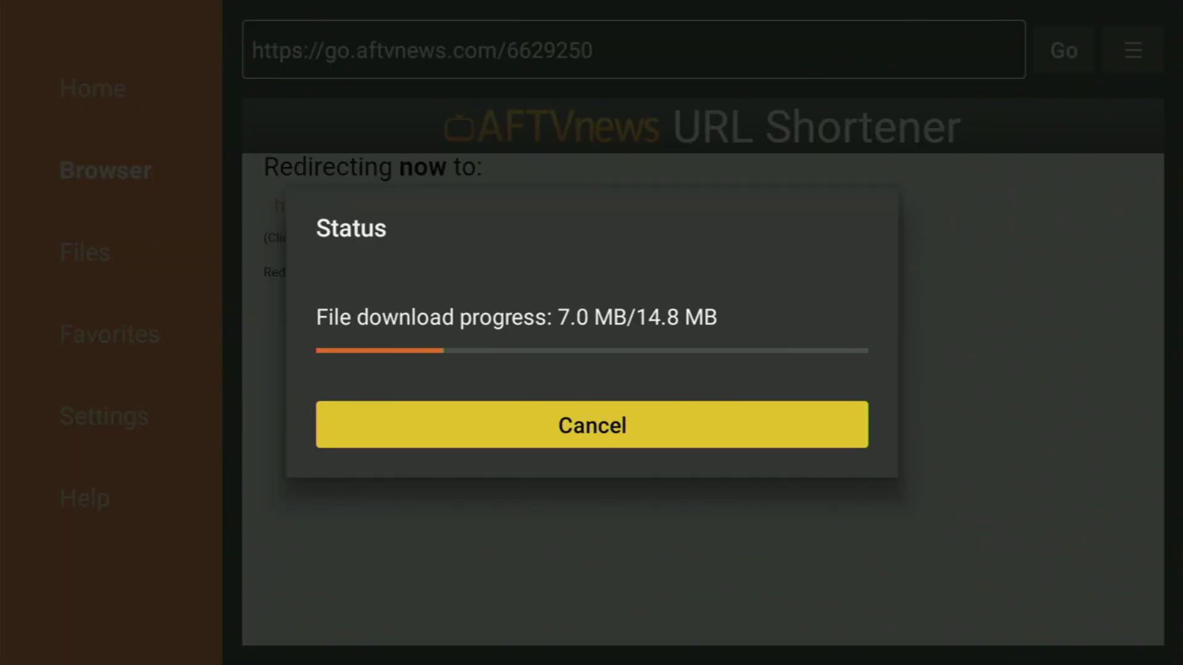
key(Return)
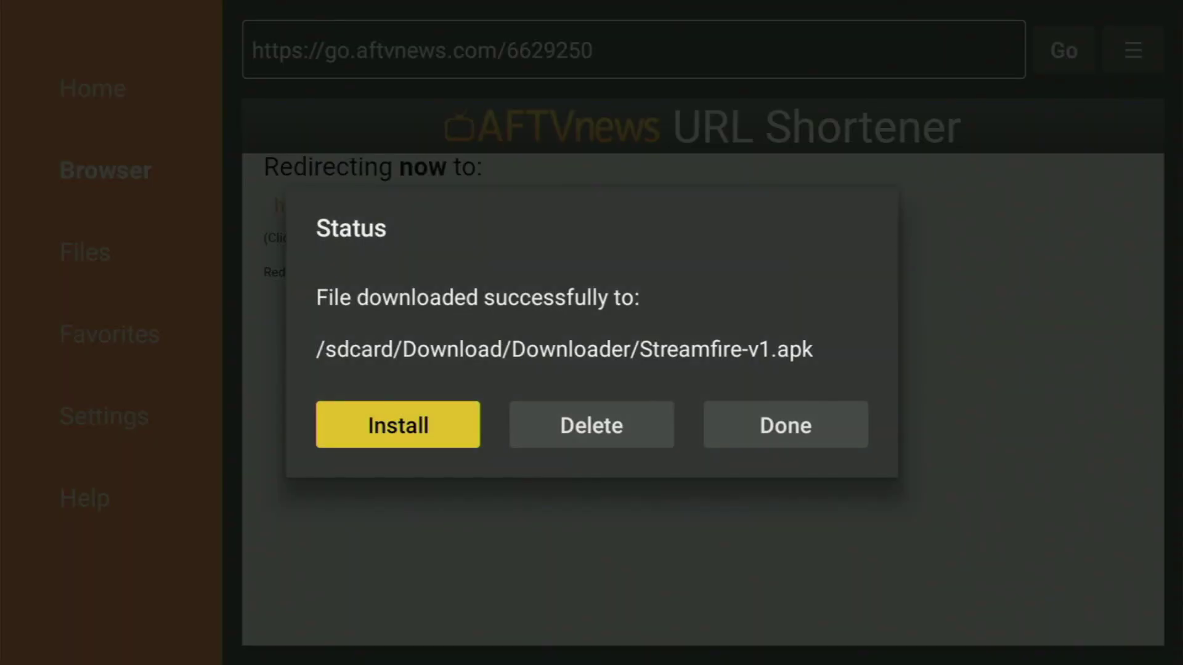
Delete Streamfire-v1.apk and confirm the deletion in the Confirmation dialog
key(Right)
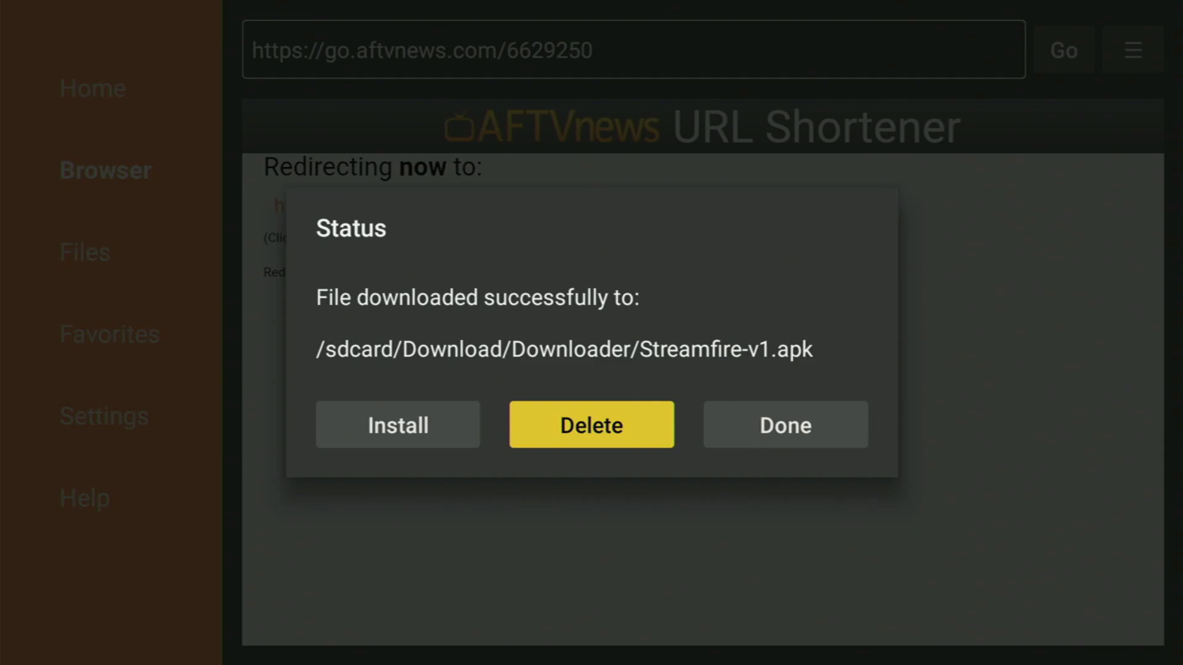
key(Return)
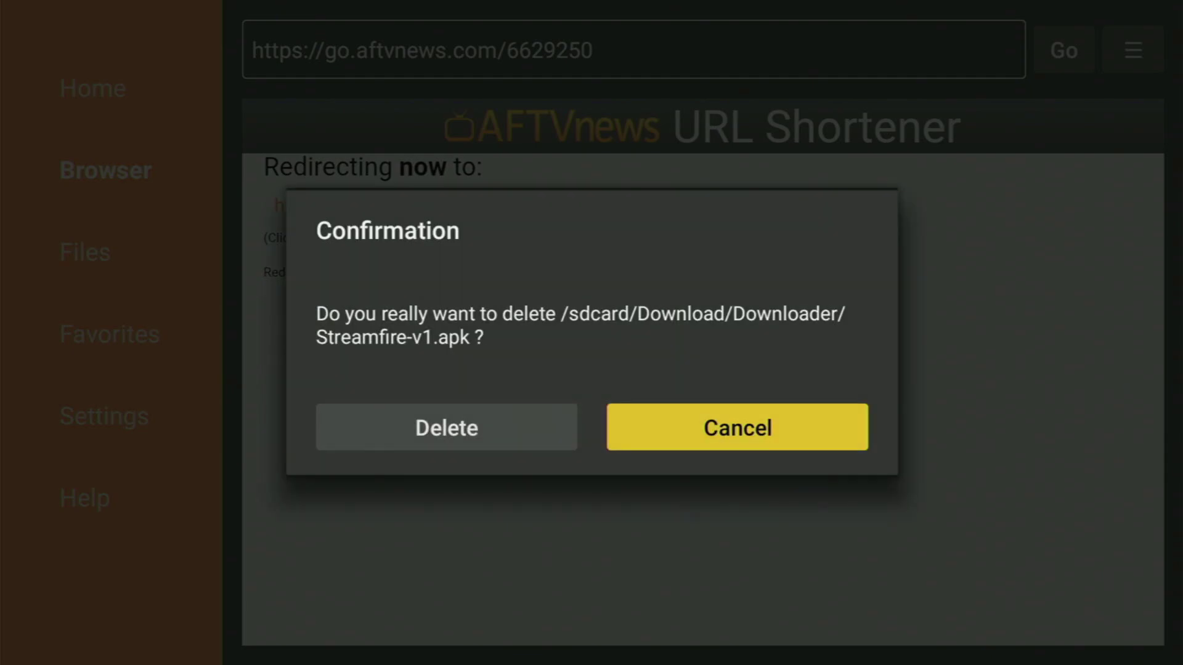
key(Left)
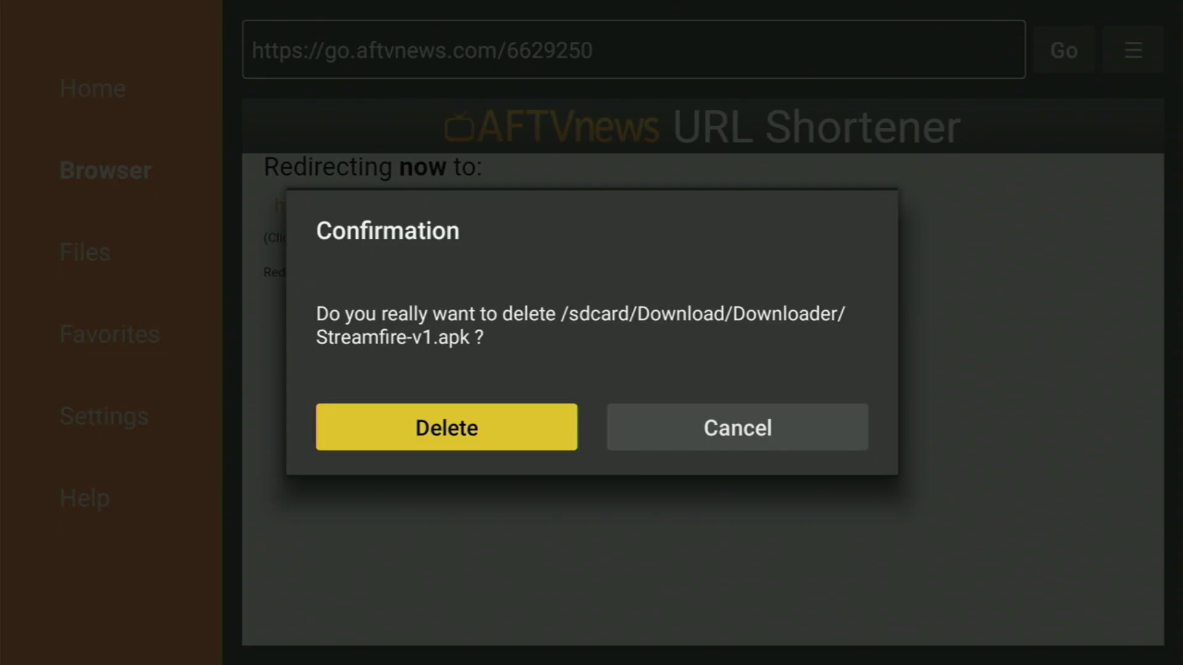
key(Return)
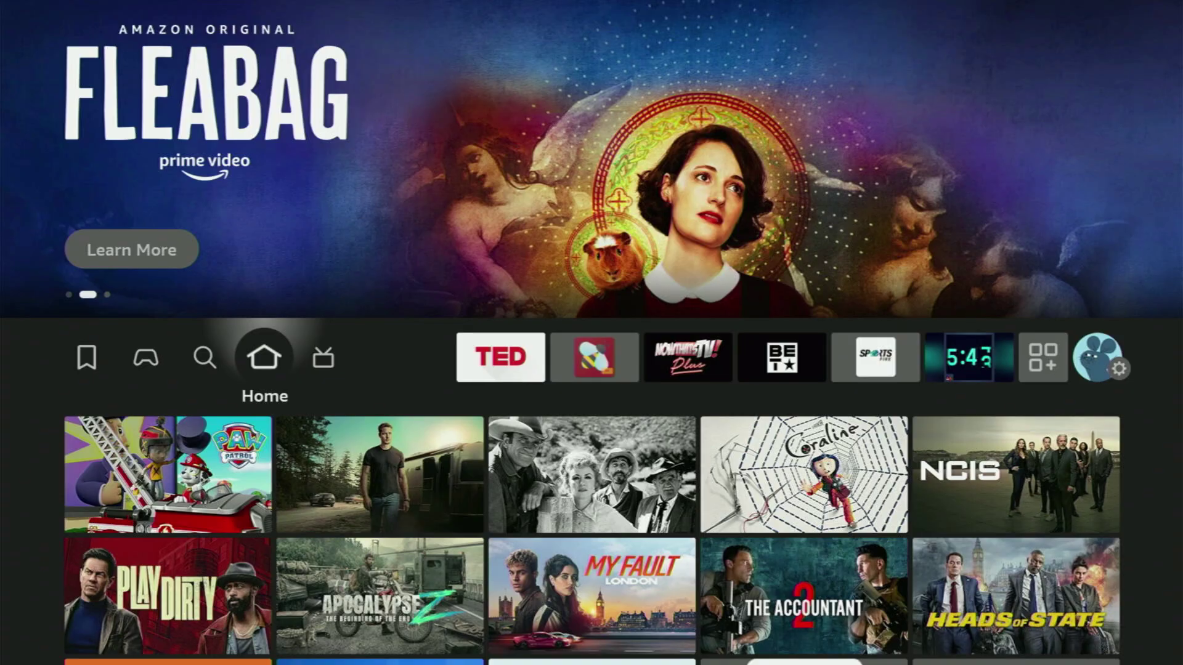
Move right along the home row toward the Apps grid icon for Your Apps & Channels
key(Right)
key(Right)
key(Right)
key(Right)
key(Right)
key(Right)
key(Right)
key(Right)
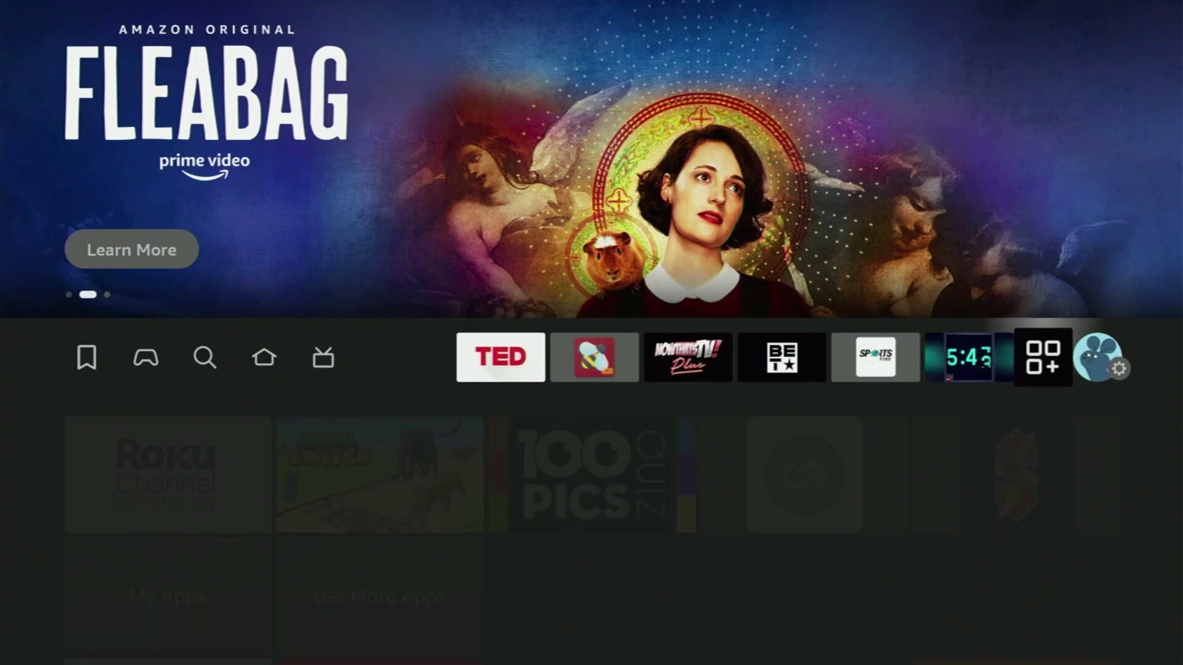